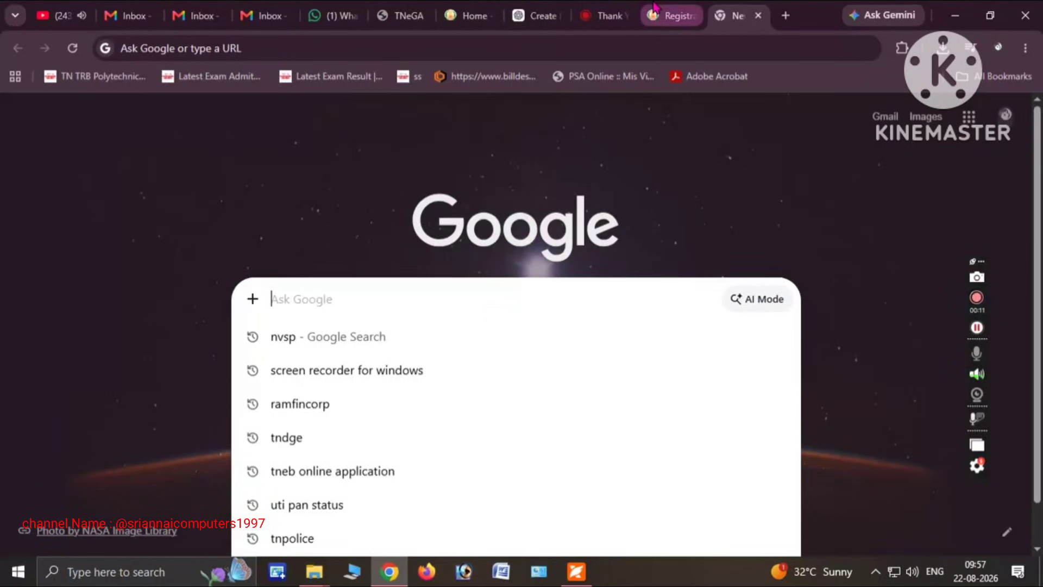
Search Google for TNPDS
text(TNPDS)
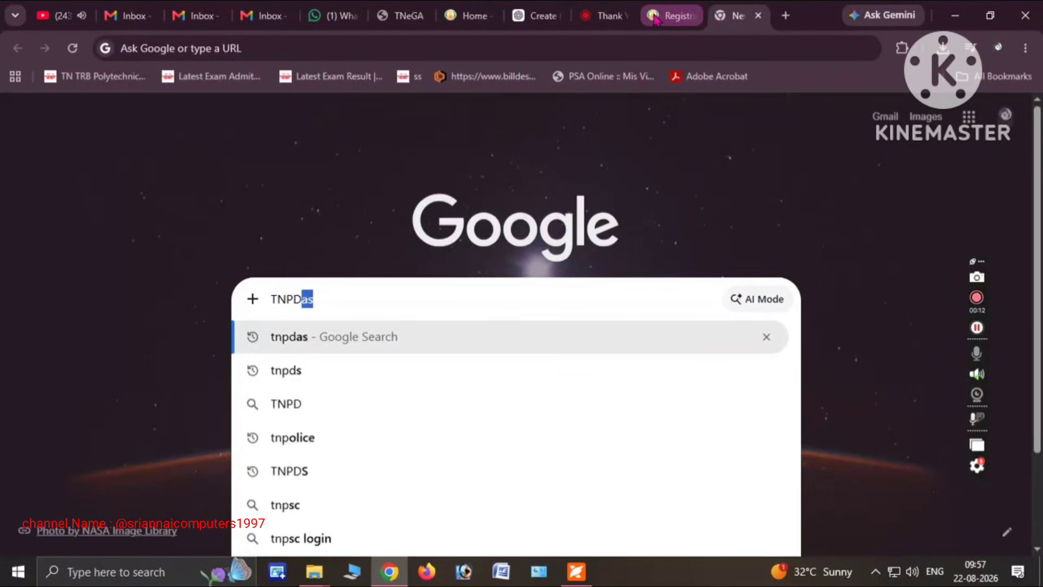
key(Return)
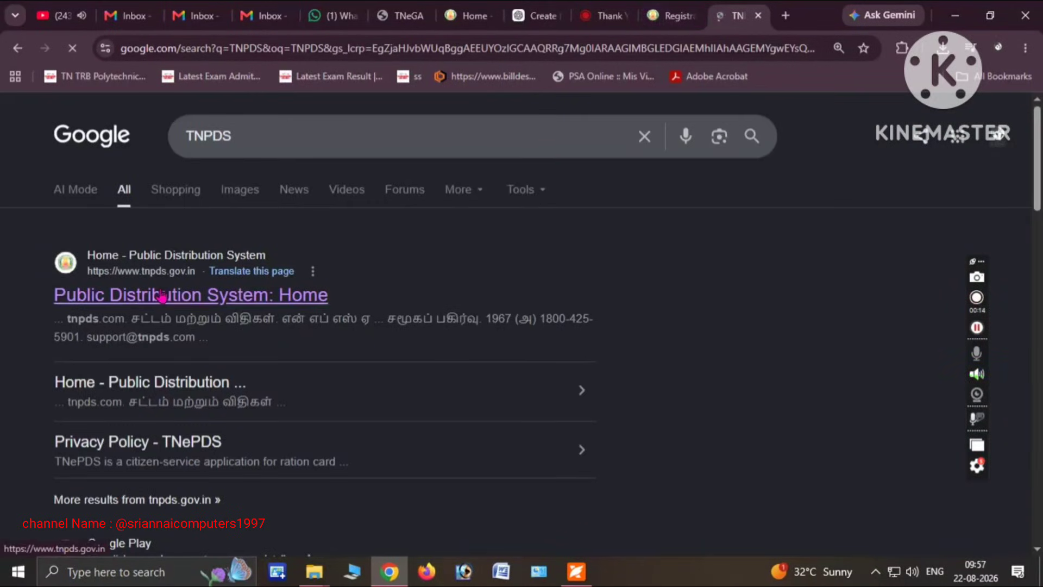
Open the TNPDS home page from the results, glance at the service status page, and return
click(163, 309)
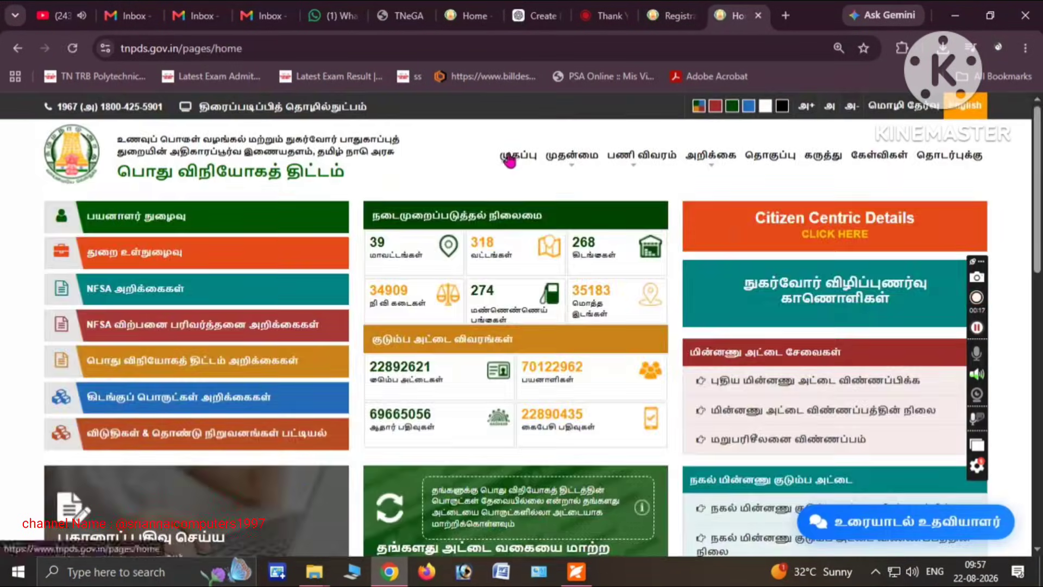
scroll(1012, 243, down, 5)
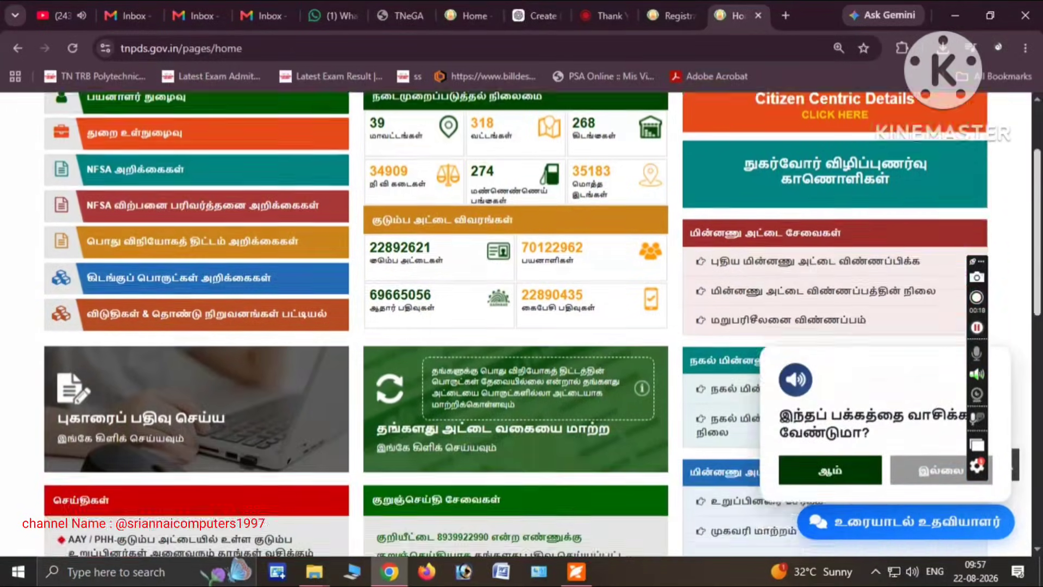
scroll(577, 359, down, 3)
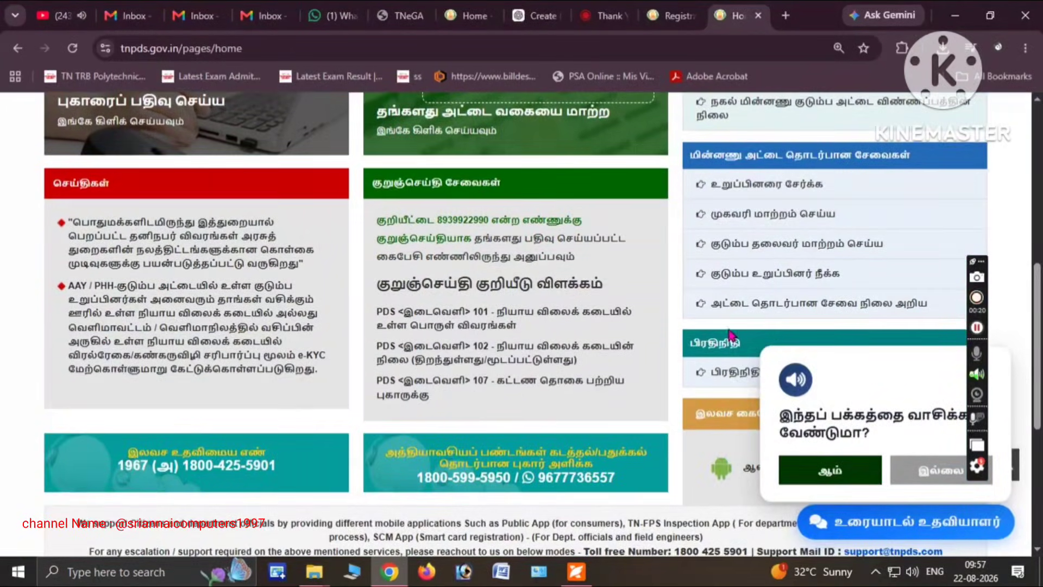
click(733, 302)
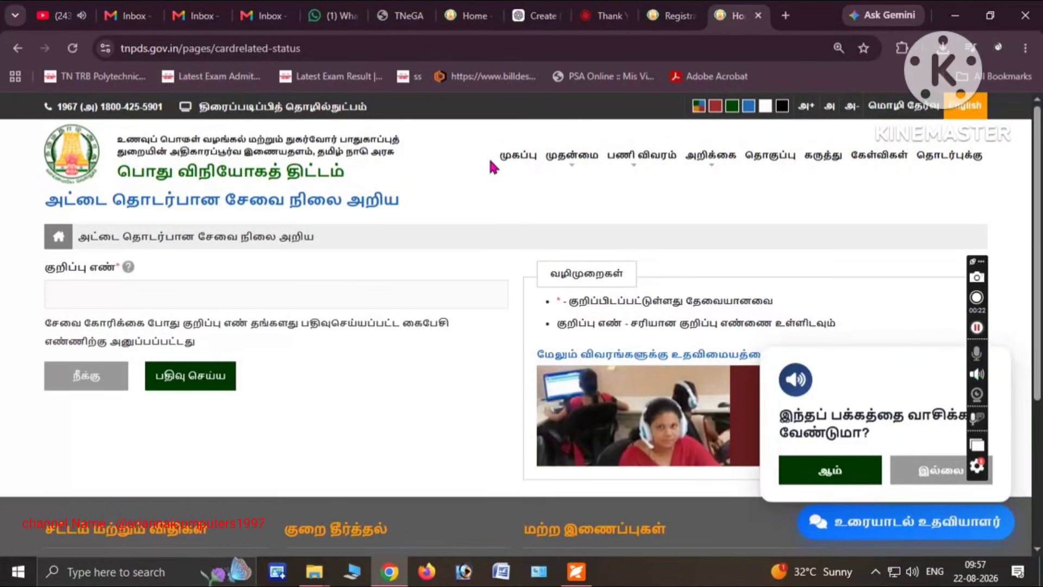
click(516, 156)
Decline the read-aloud popup with இல்லை and scroll down to the card-related services panel
scroll(651, 217, down, 2)
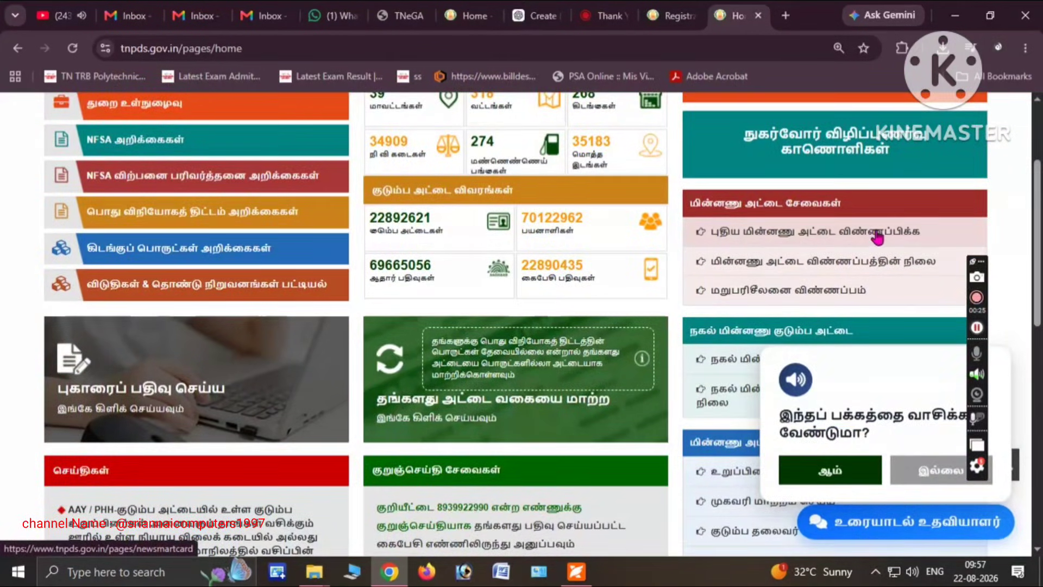
click(931, 473)
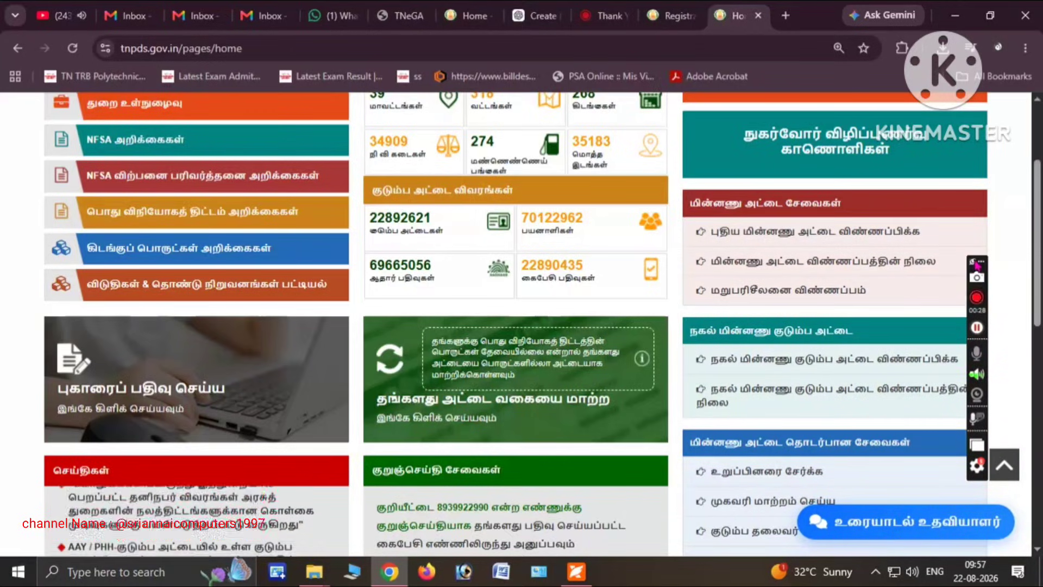
scroll(517, 326, down, 2)
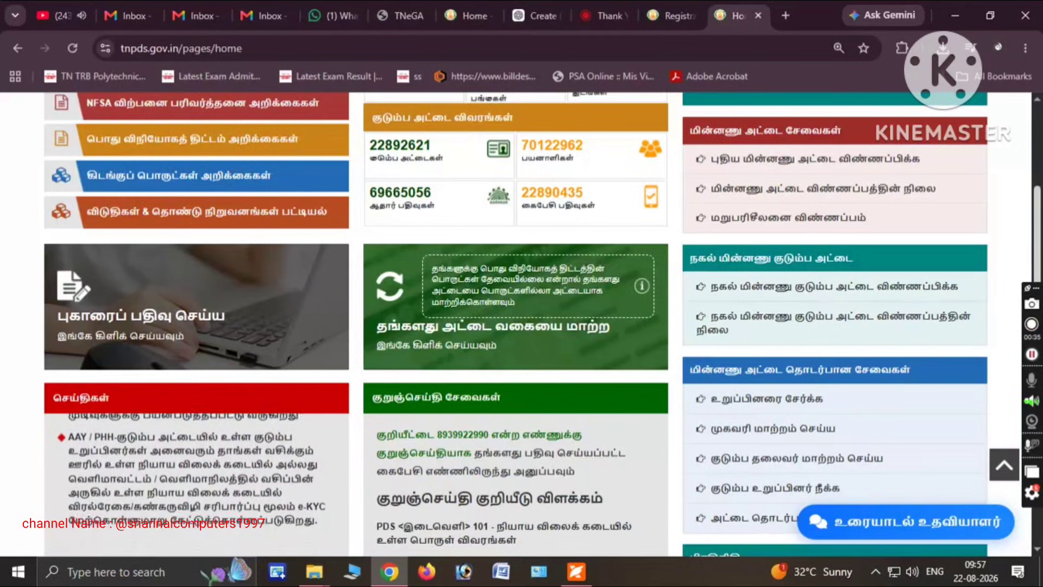
scroll(799, 333, down, 2)
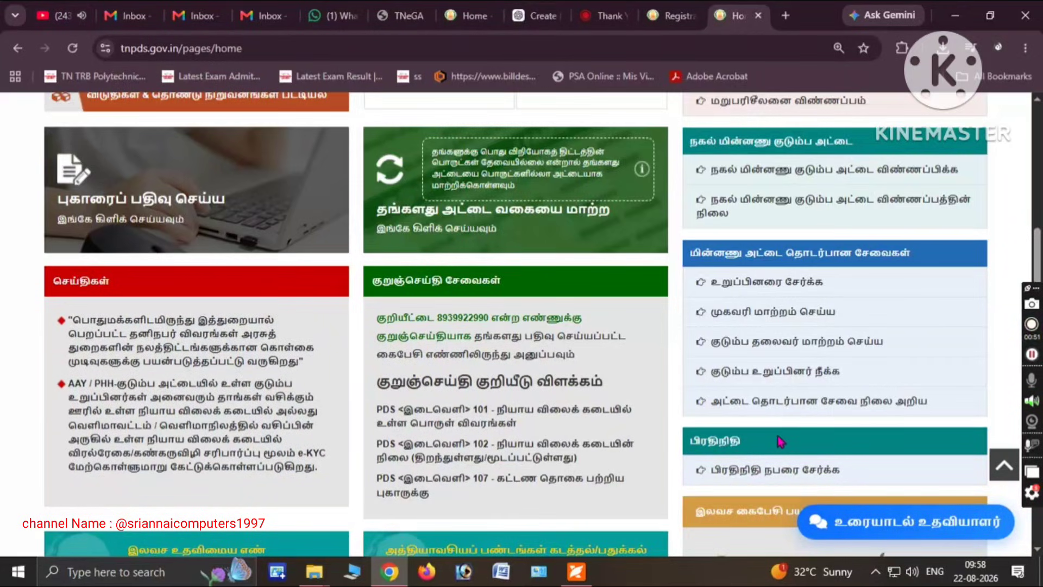
Choose the add-member service (உறுப்பினரை சேர்க்க) and request an OTP with the registered mobile number and captcha
click(795, 284)
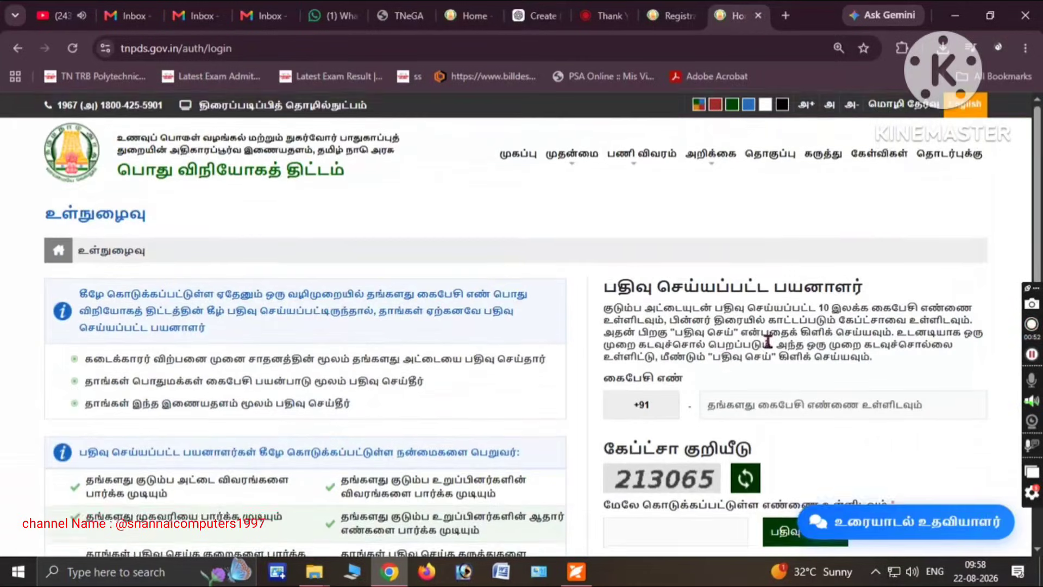
click(795, 399)
text(90)
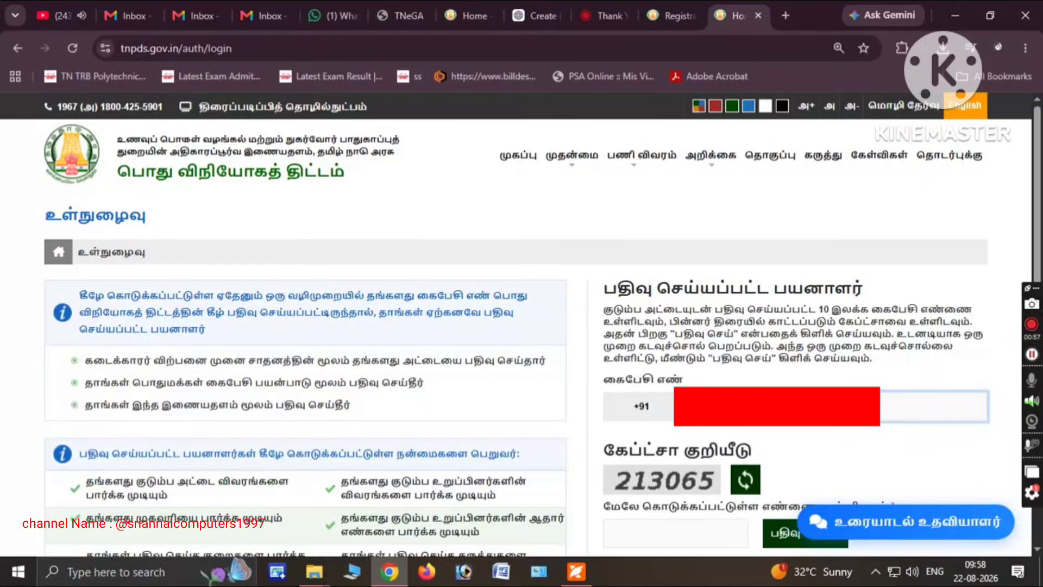
key(Tab)
key(Tab)
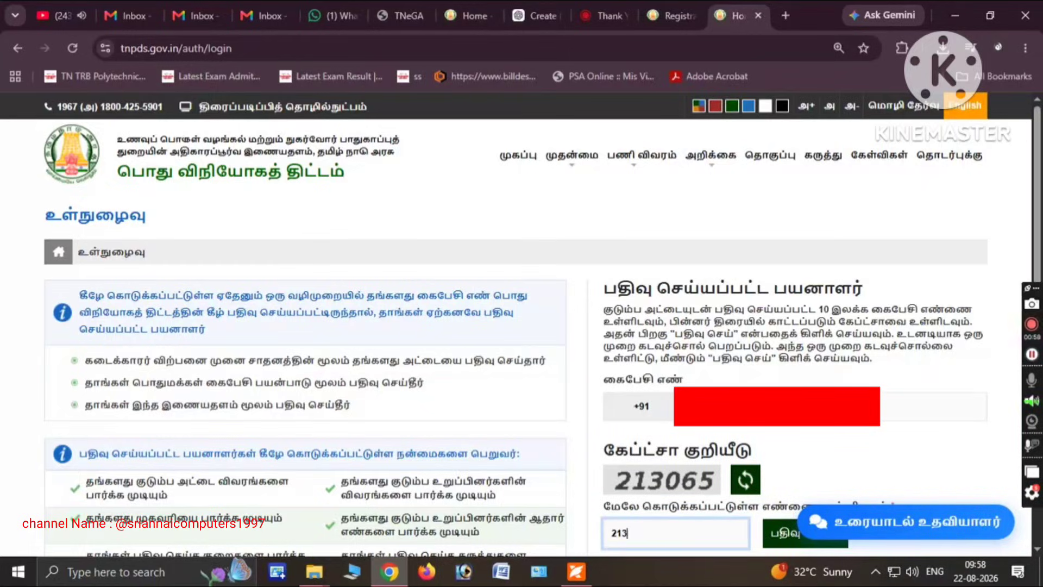
text(213065)
key(Return)
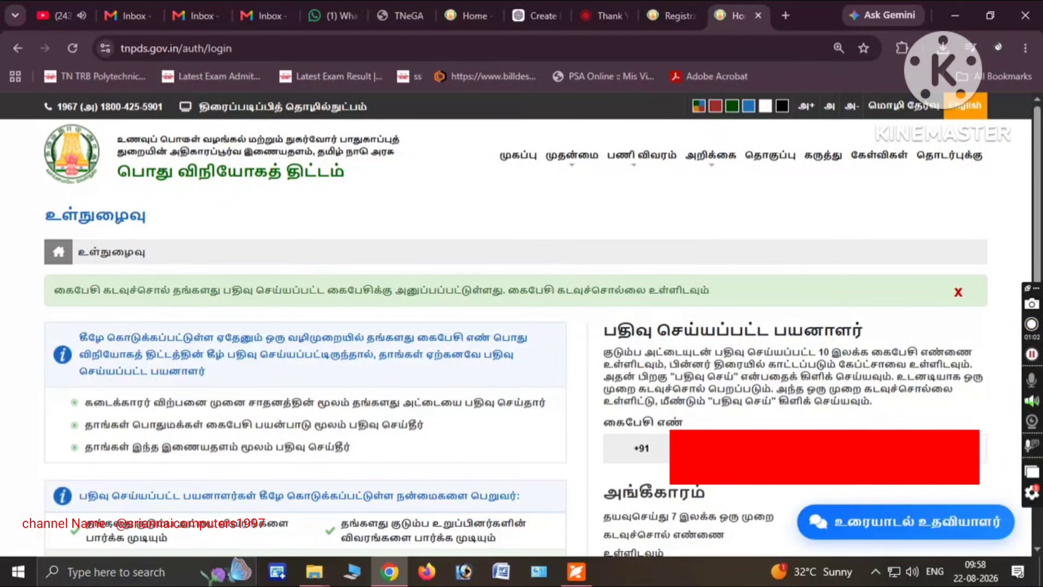
Enter the received OTP and log in with பதிவு செய்ய
scroll(639, 431, down, 3)
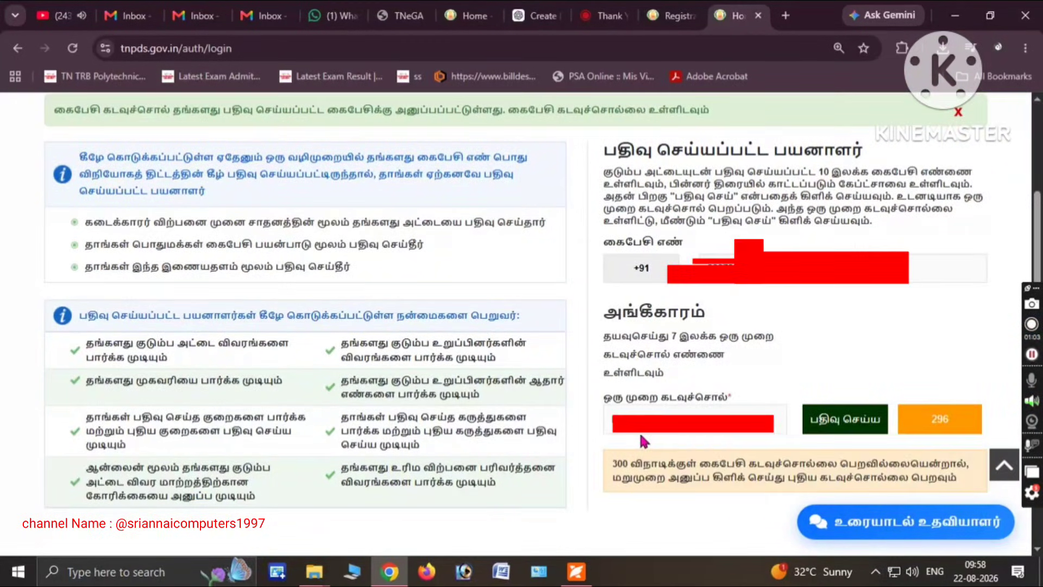
click(639, 408)
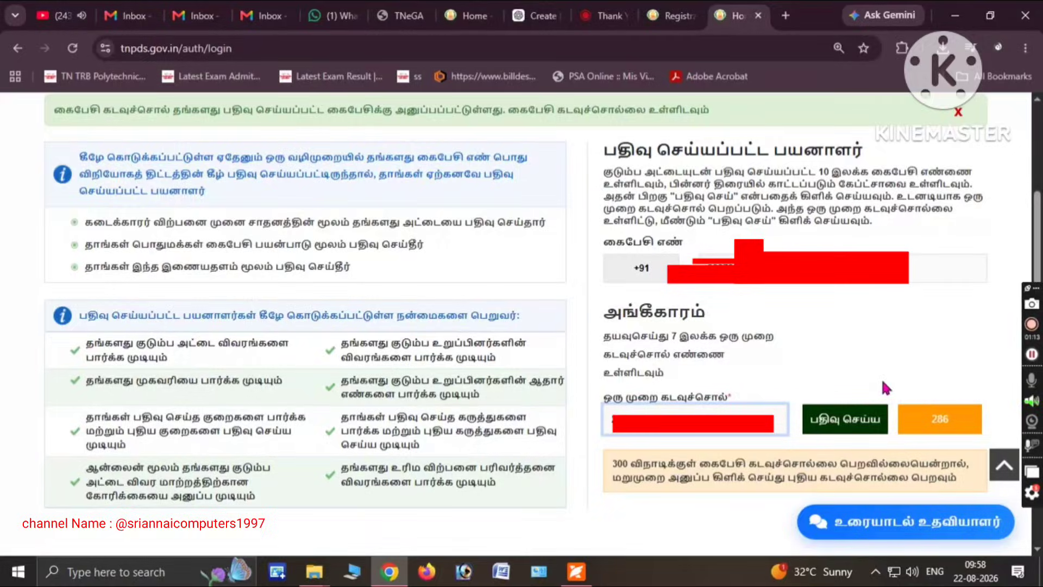
click(851, 414)
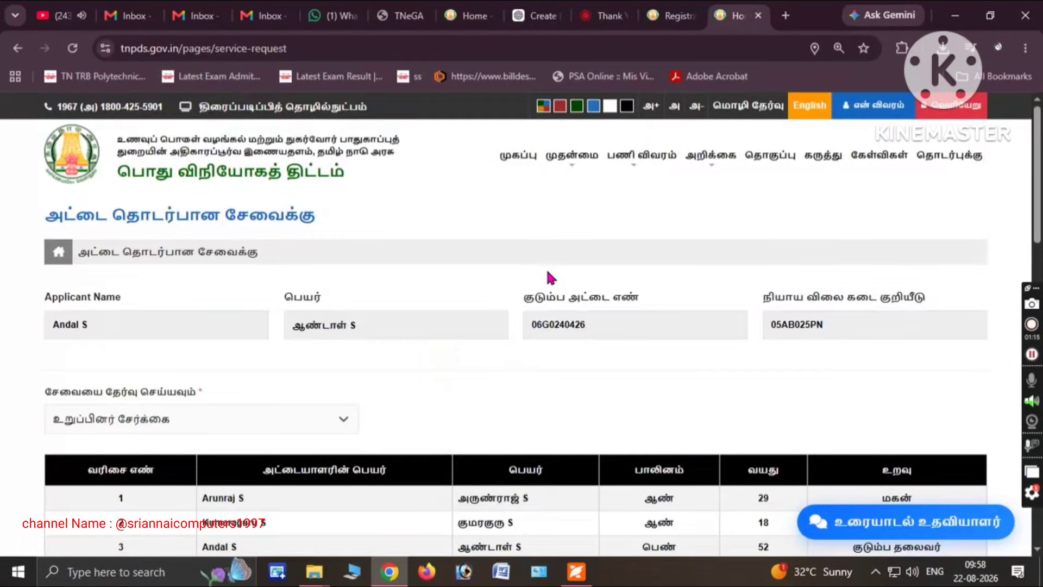
scroll(545, 267, down, 2)
scroll(543, 324, down, 2)
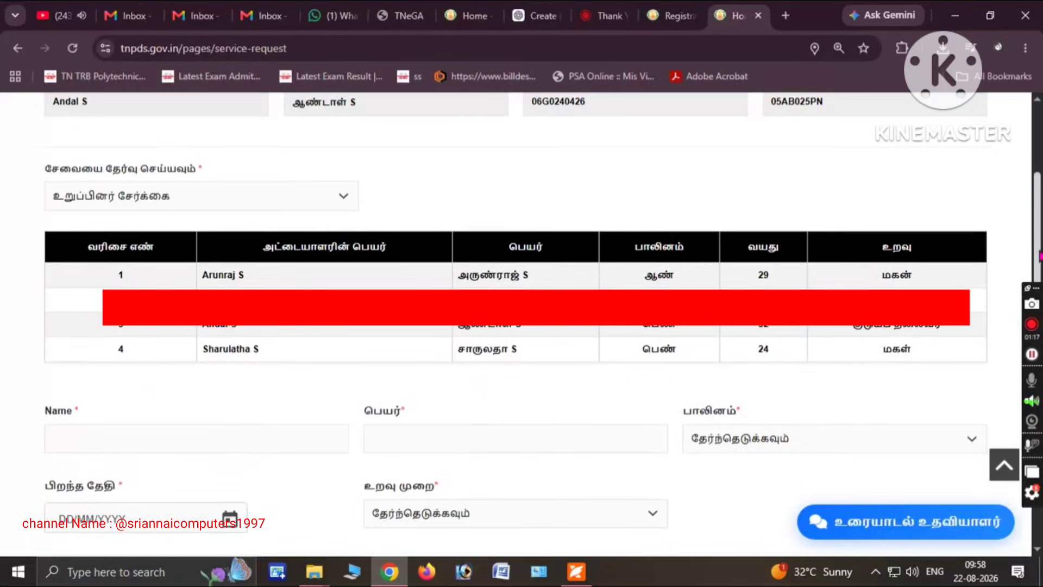
click(204, 193)
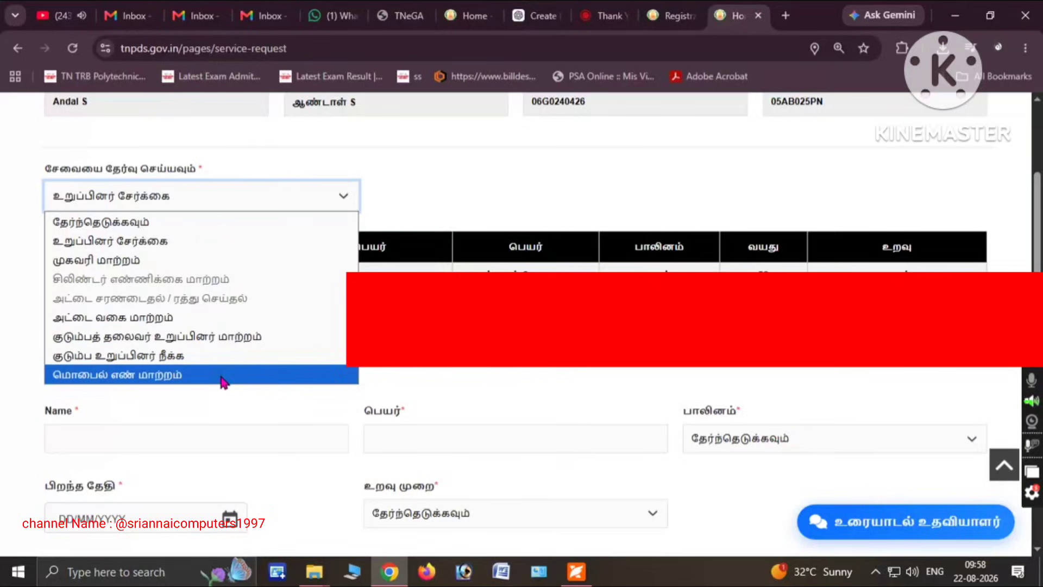
click(181, 243)
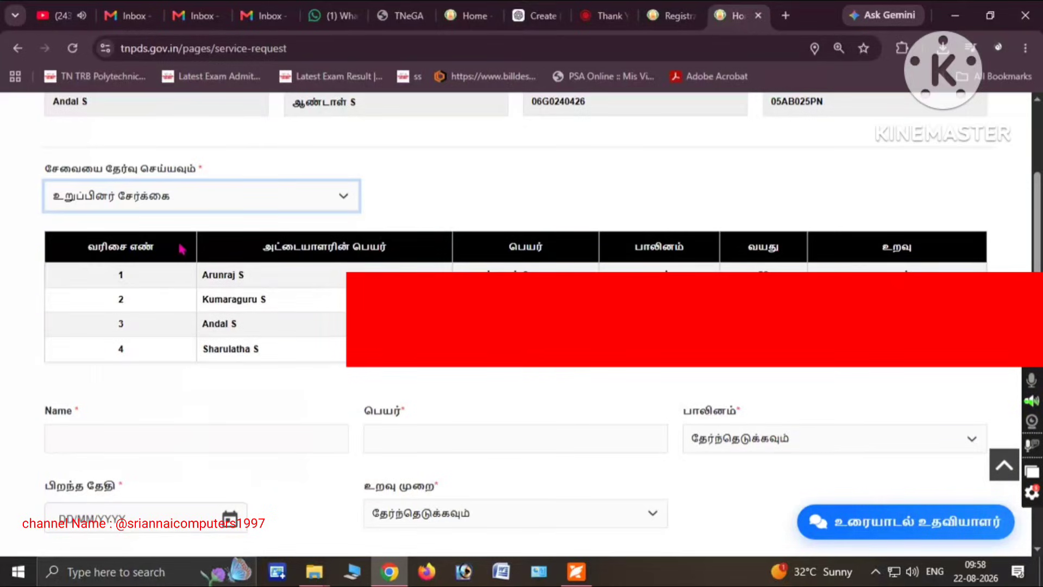
scroll(521, 324, down, 2)
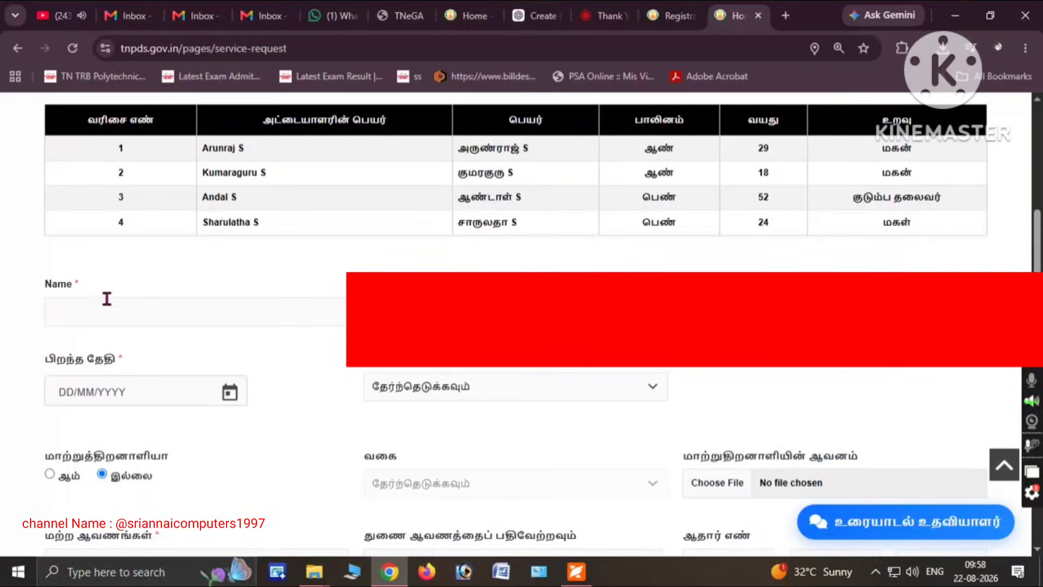
Fill in the new member's English and Tamil names and set gender to male (ஆண்)
click(85, 306)
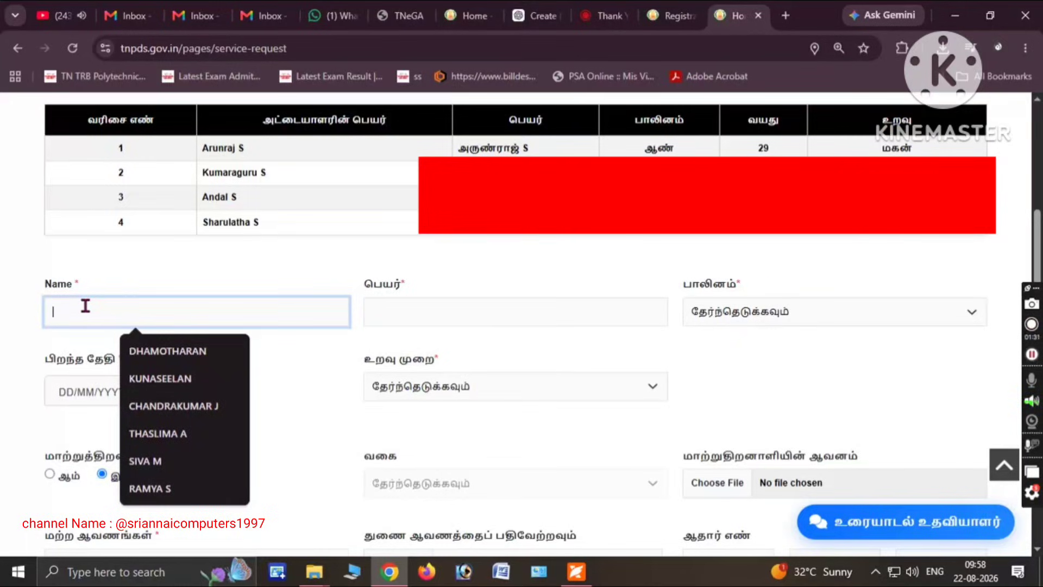
click(233, 351)
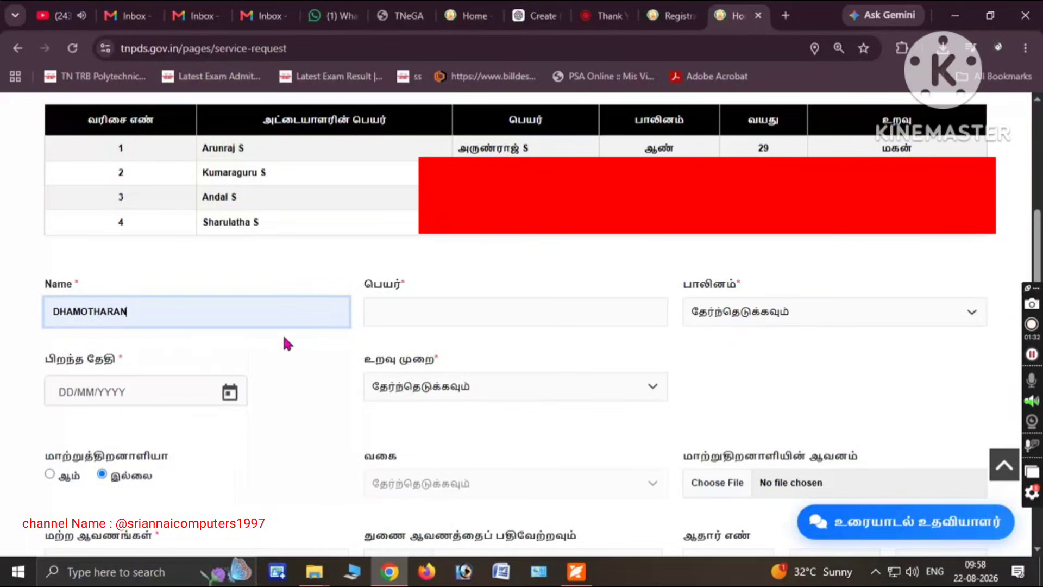
click(387, 312)
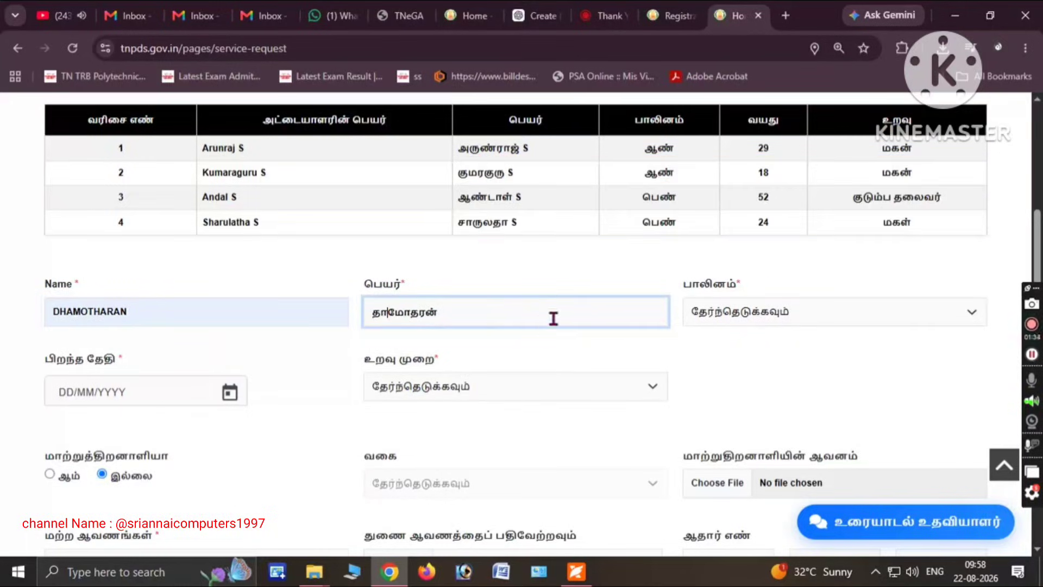
click(770, 318)
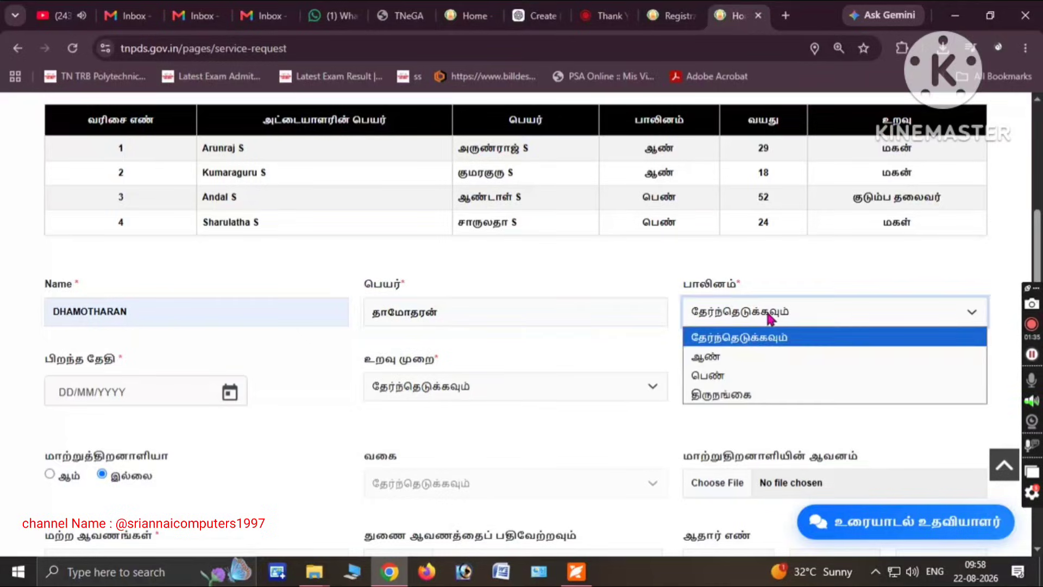
click(735, 359)
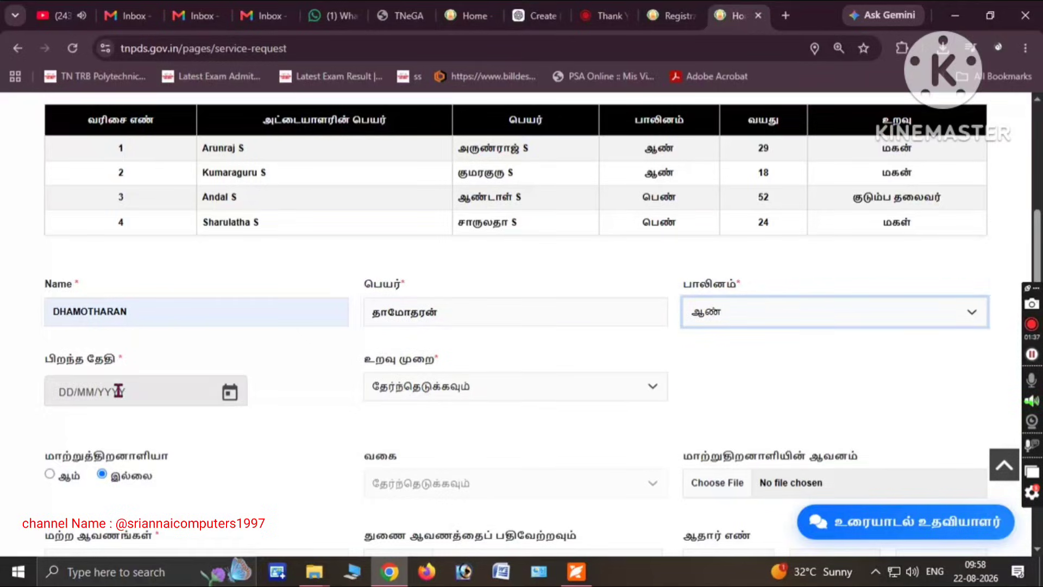
click(136, 390)
click(103, 137)
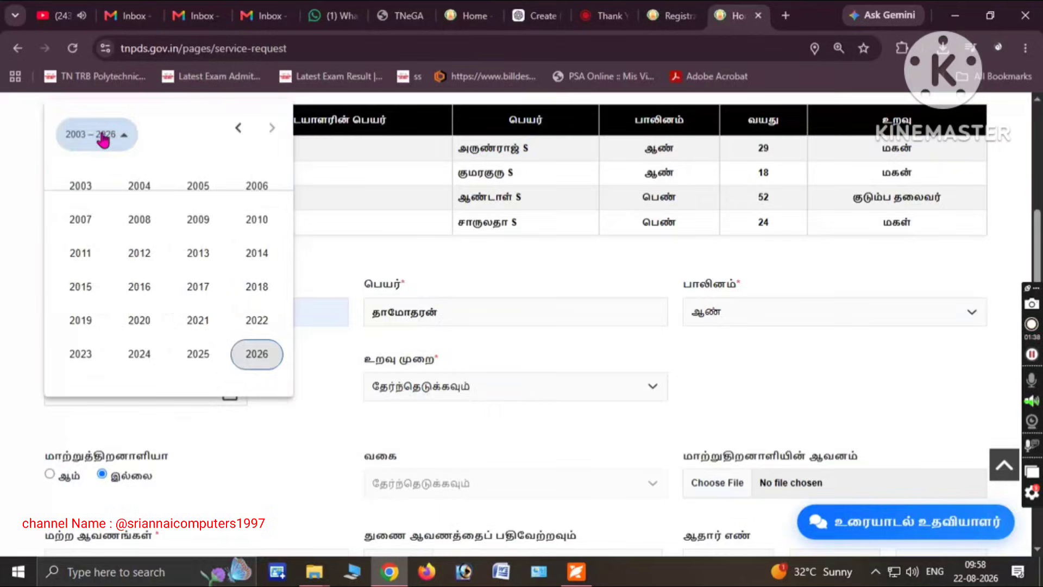
click(238, 128)
click(238, 128)
click(198, 219)
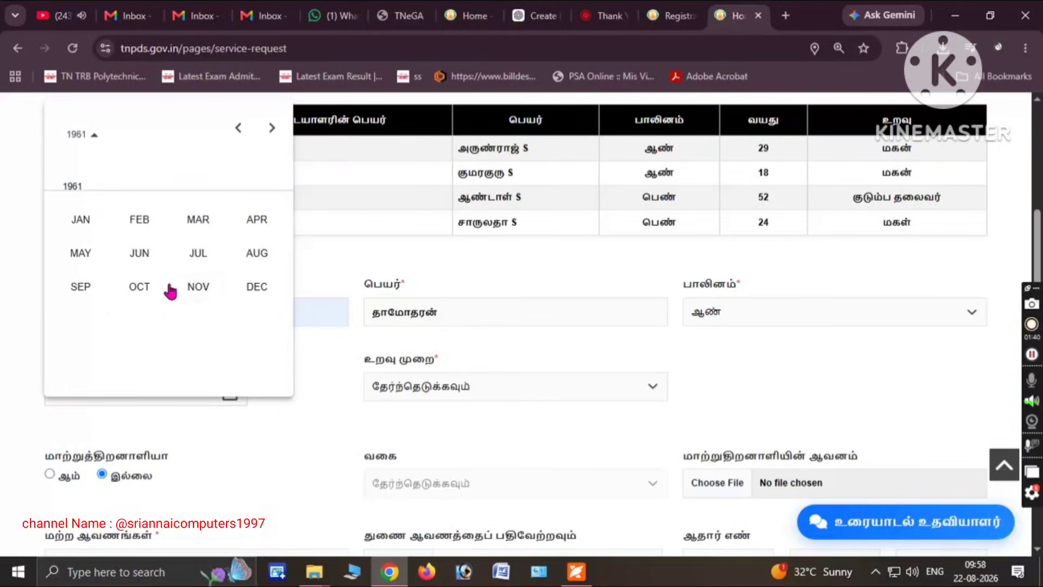
click(198, 253)
click(205, 284)
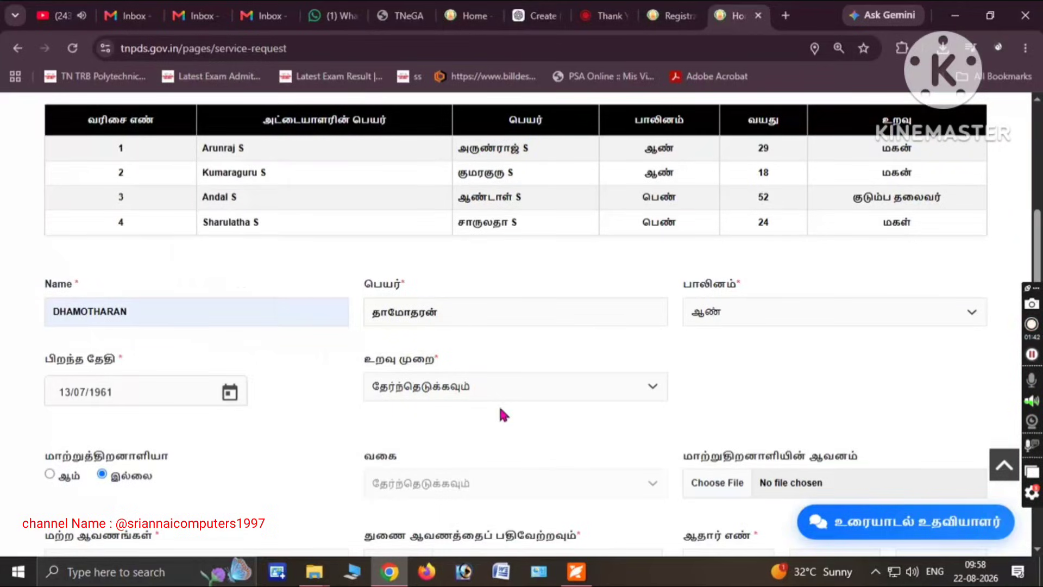
click(509, 387)
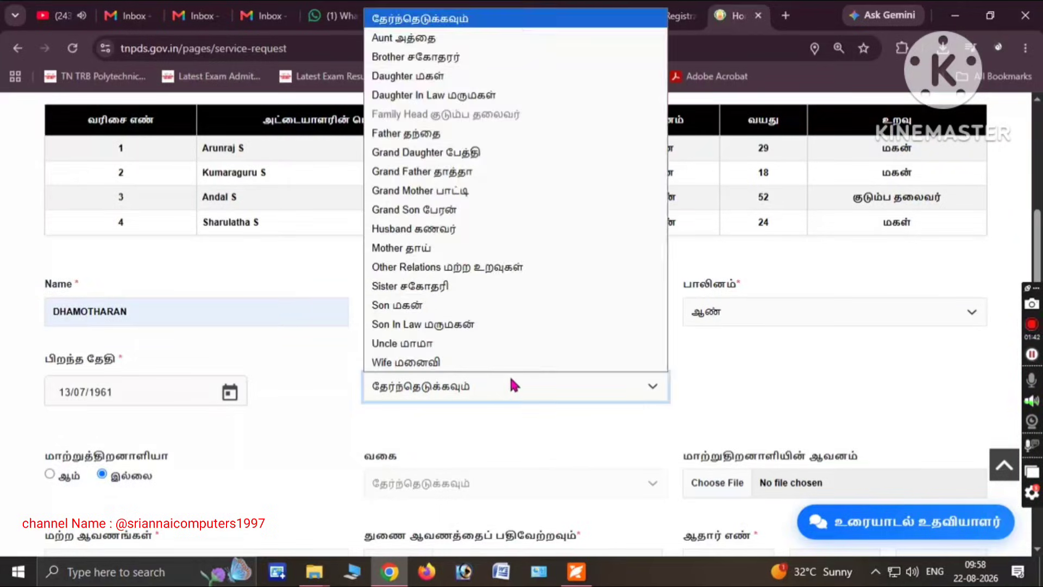
click(485, 171)
scroll(1006, 288, down, 3)
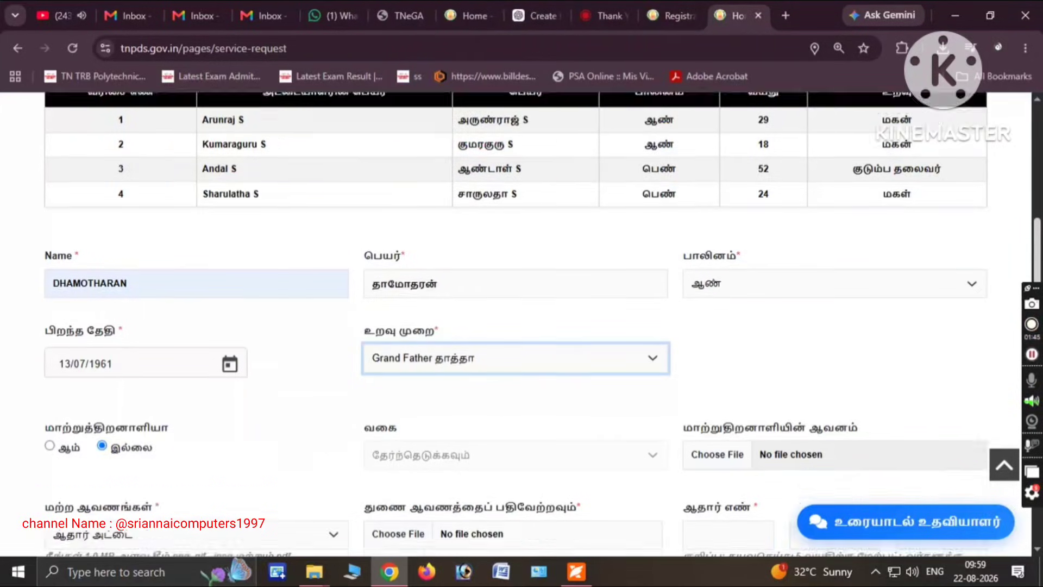
Enter the new member's Aadhaar number across its three boxes
scroll(587, 295, down, 1)
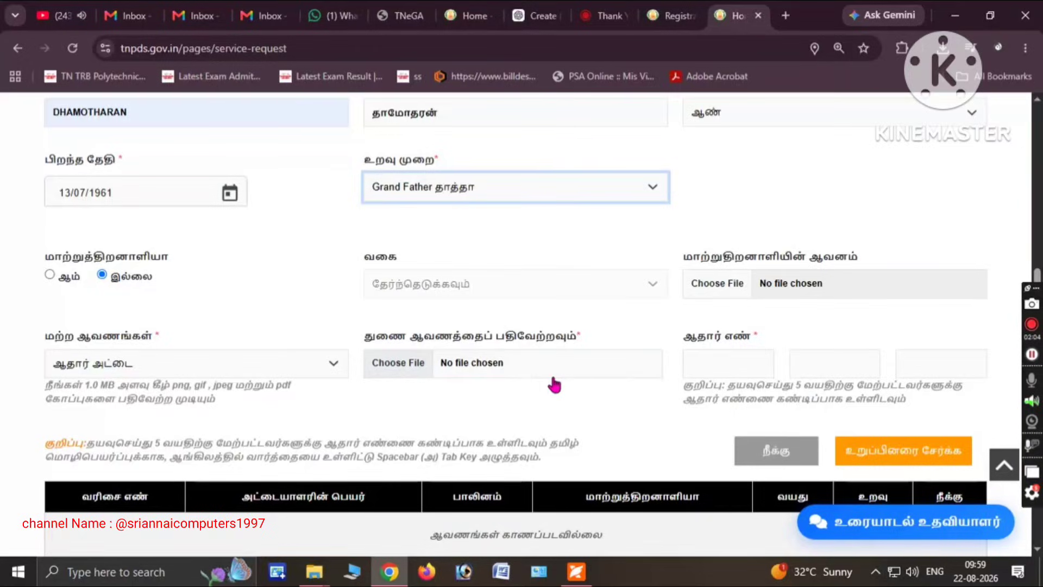
click(699, 356)
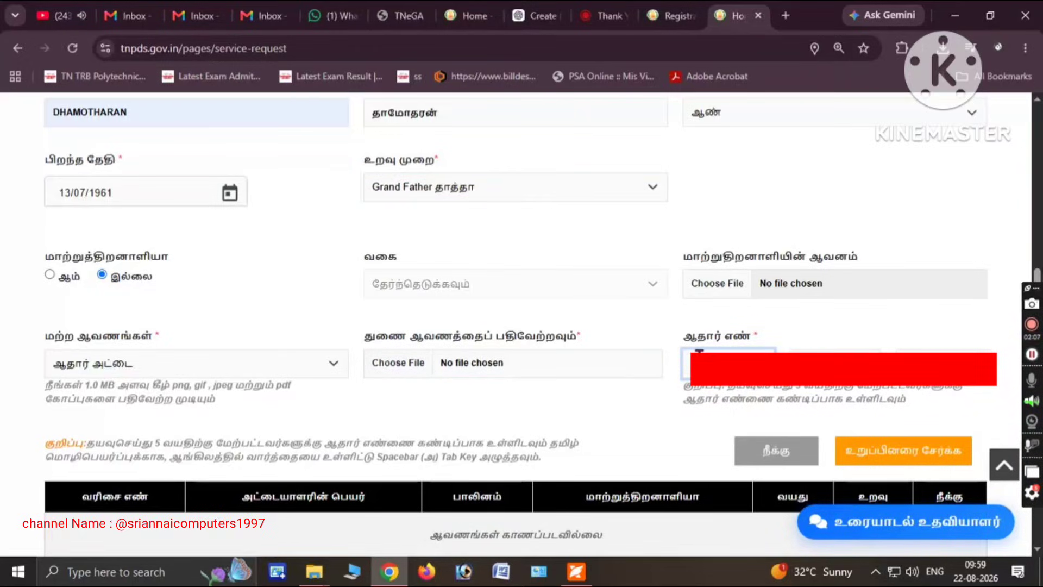
key(Tab)
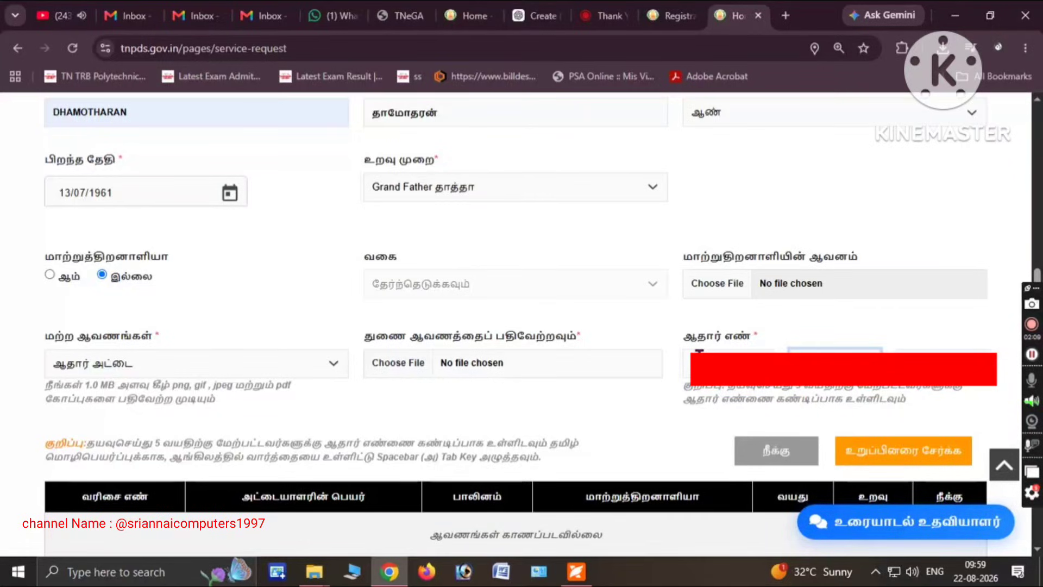
key(Tab)
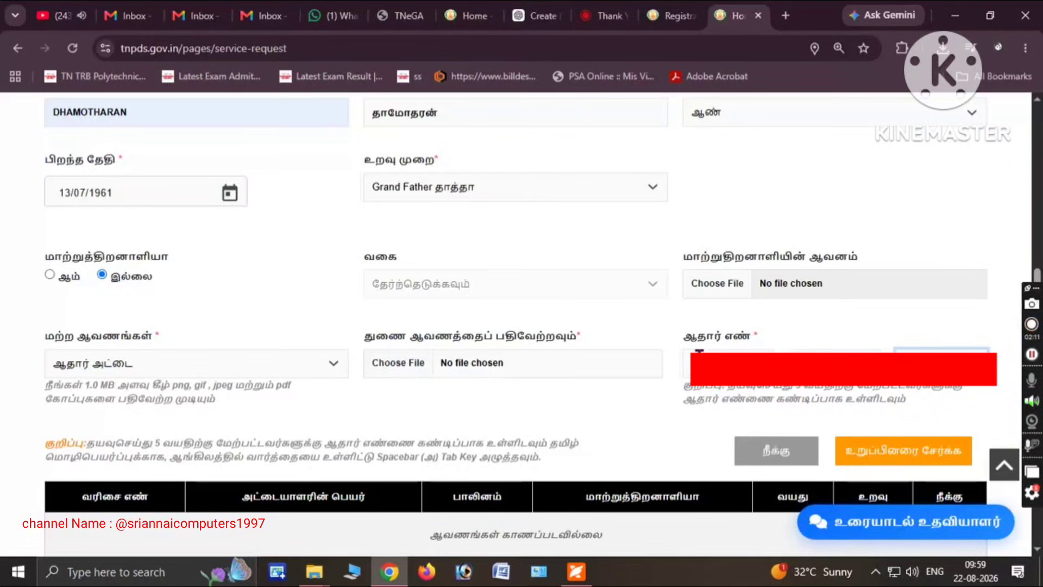
click(607, 428)
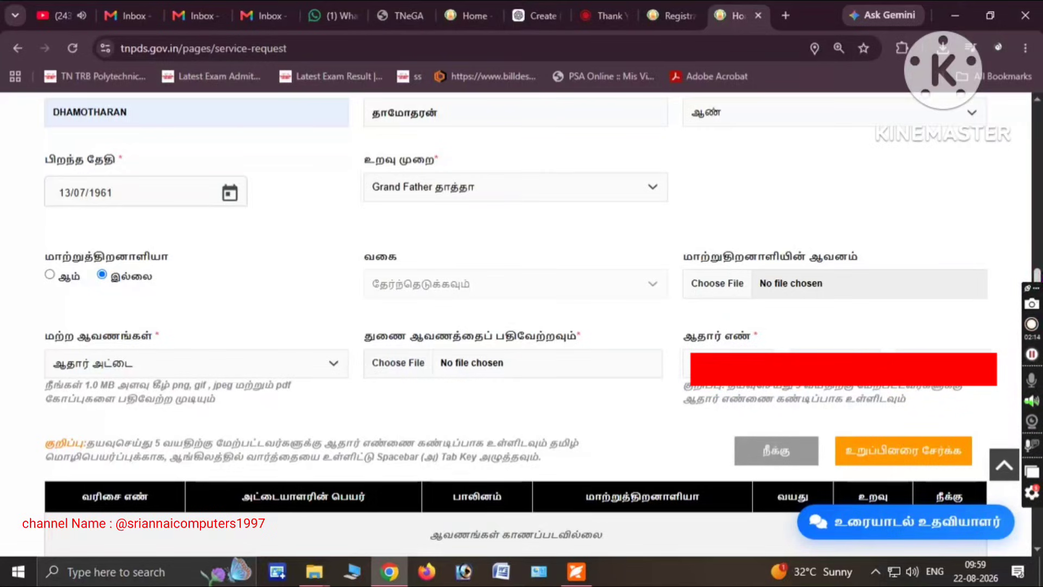
scroll(866, 391, down, 1)
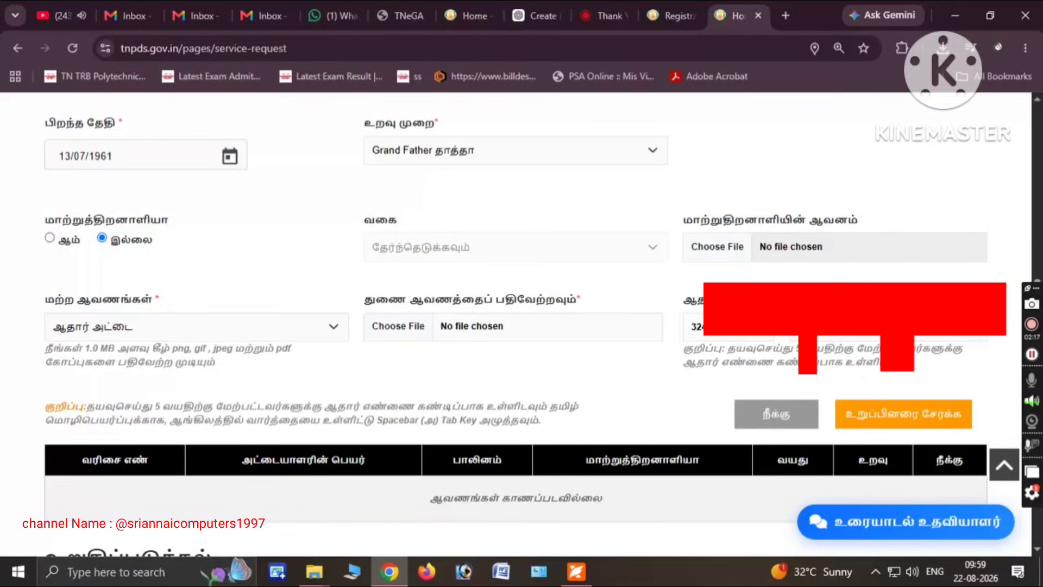
scroll(521, 326, up, 10)
scroll(521, 326, down, 15)
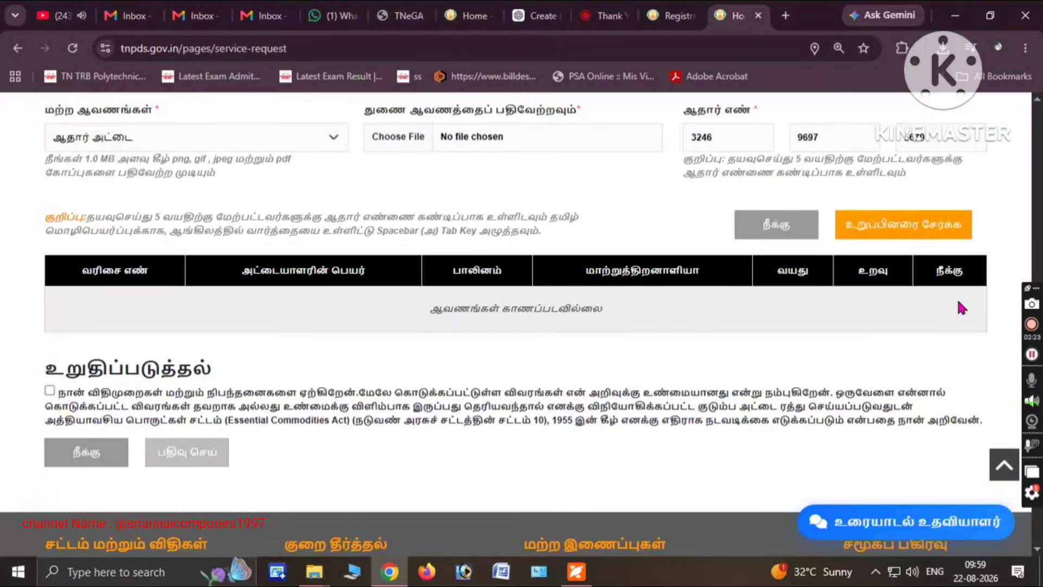
Tick the declaration checkbox, then scroll up to the சேவையை தேர்வு செய்யவும் service dropdown and open it
click(49, 390)
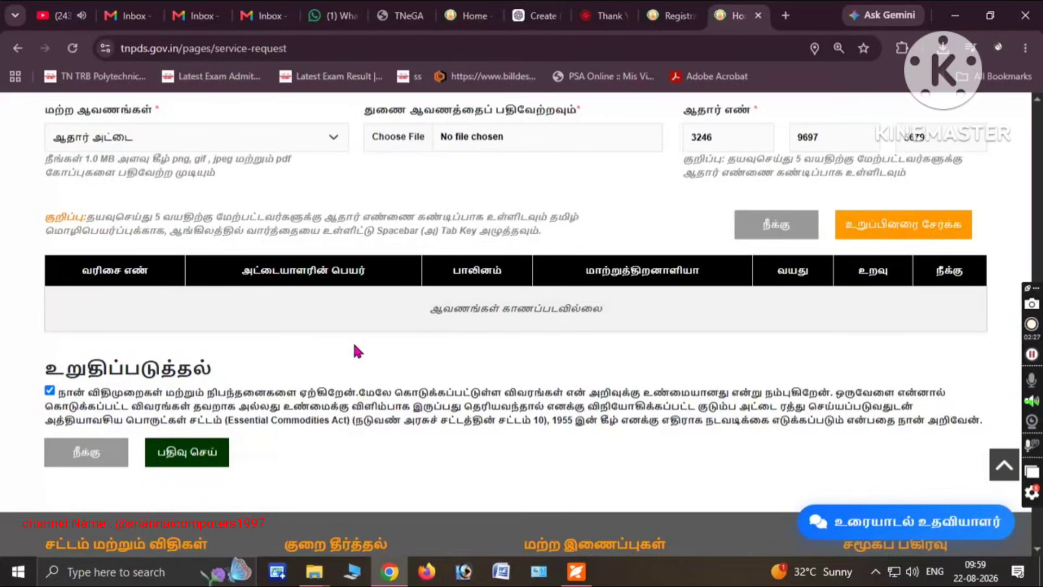
click(1037, 248)
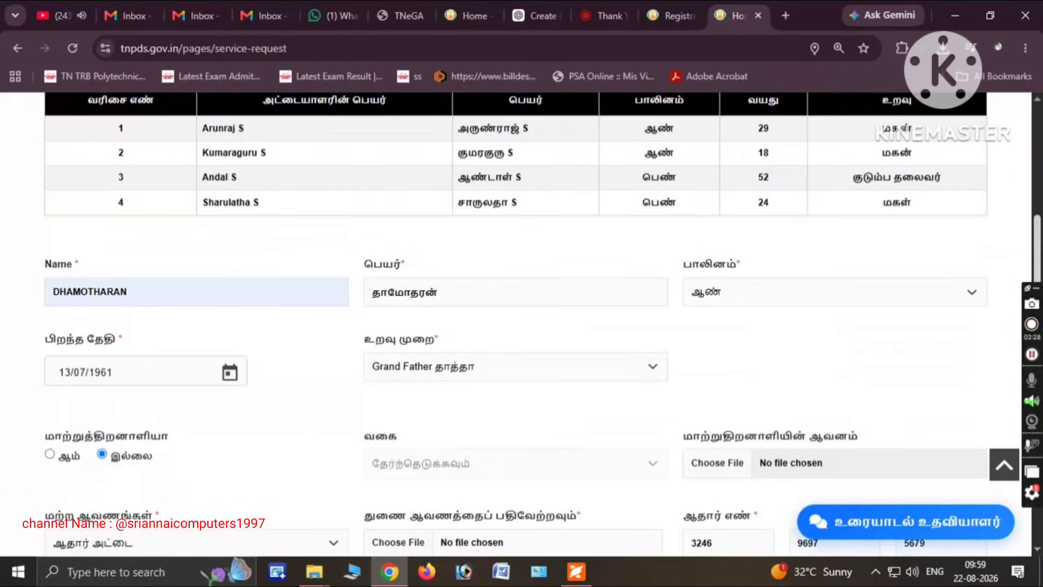
drag(1037, 247, 1037, 150)
click(153, 394)
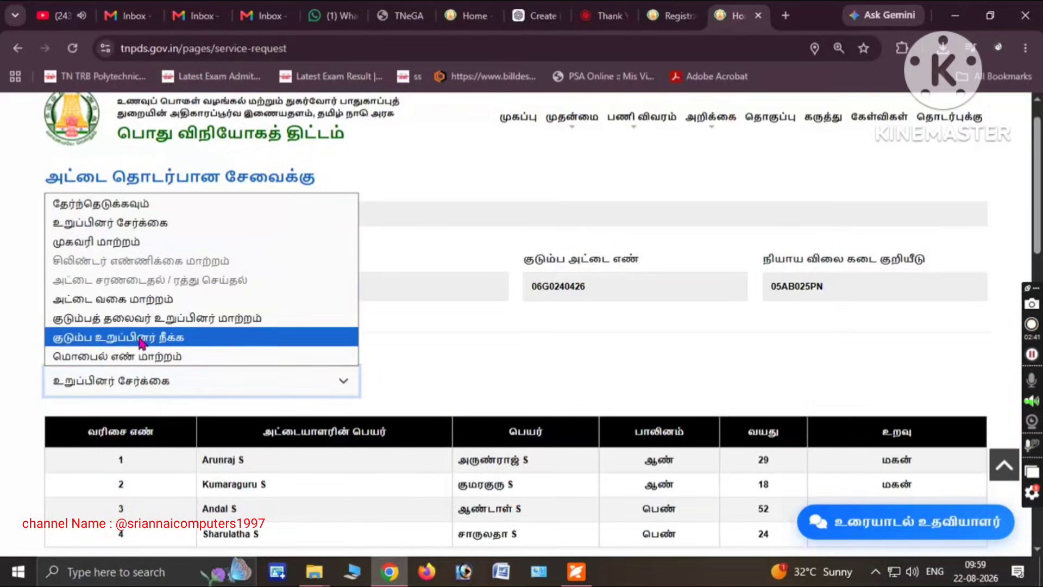
Switch to the முகவரி மாற்றம் service and autofill new address lines 1 and 2 with the PIN code
click(133, 244)
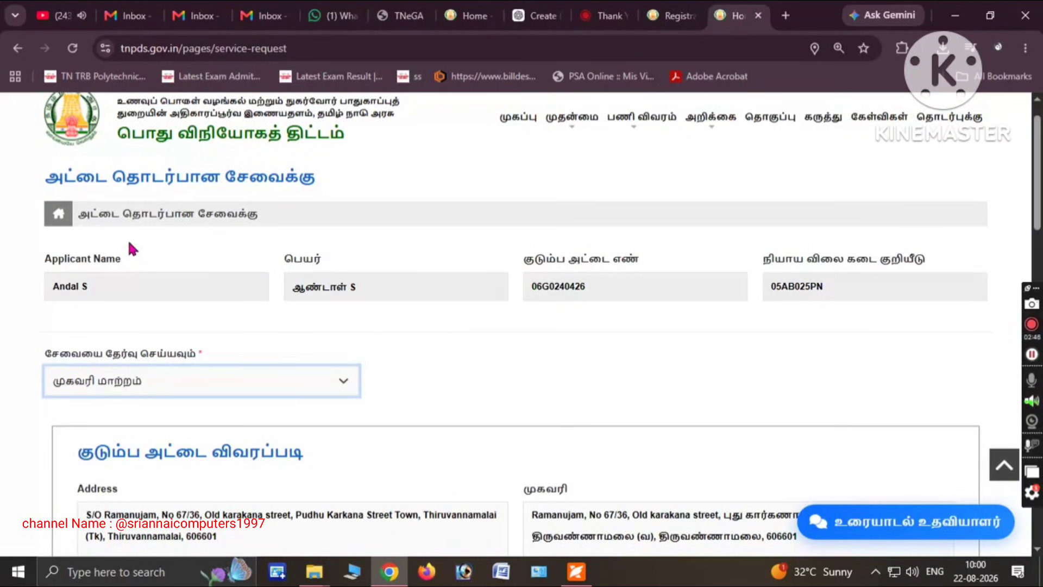
scroll(217, 251, down, 8)
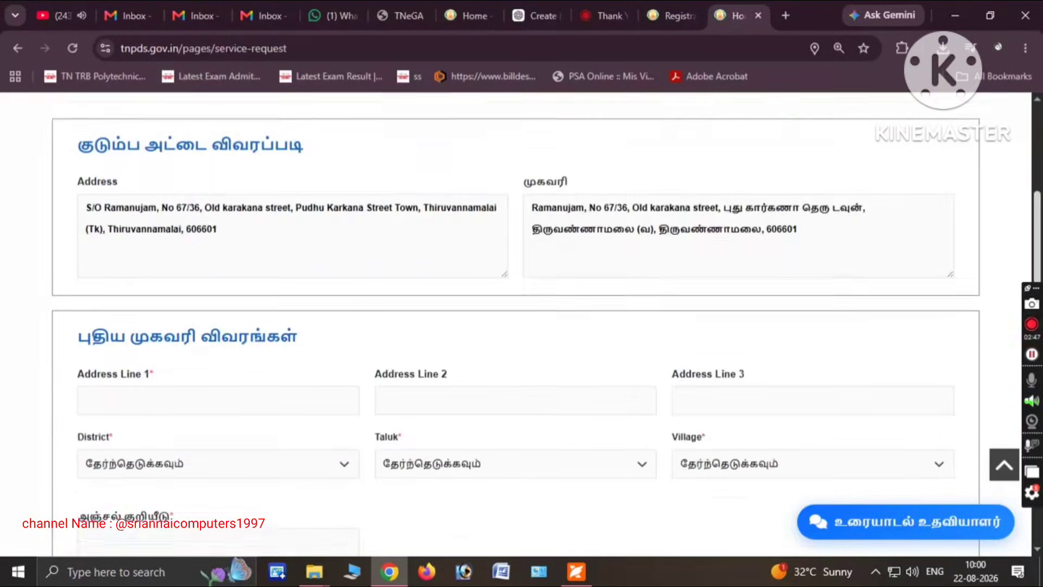
click(188, 302)
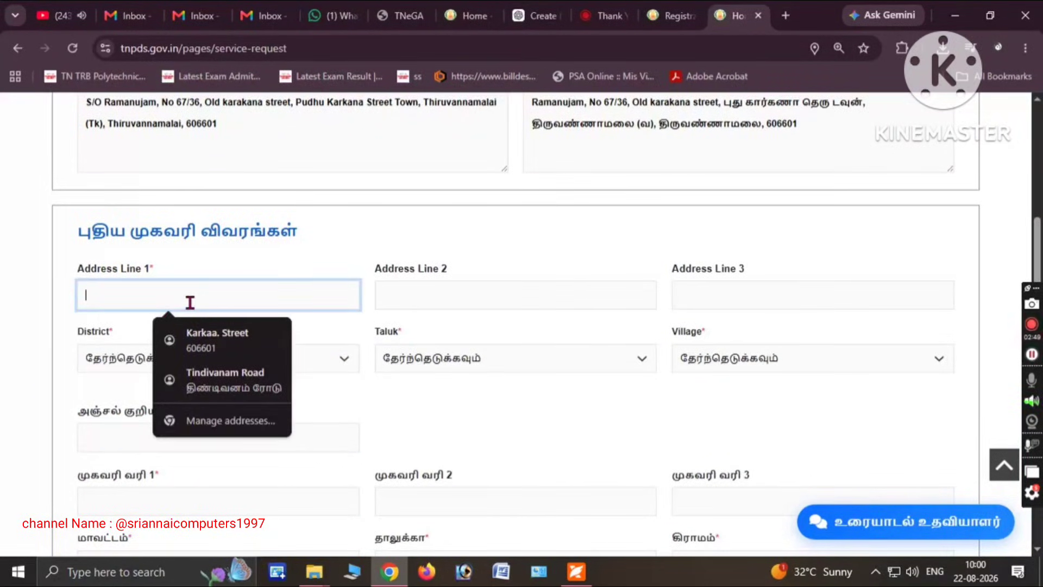
click(212, 340)
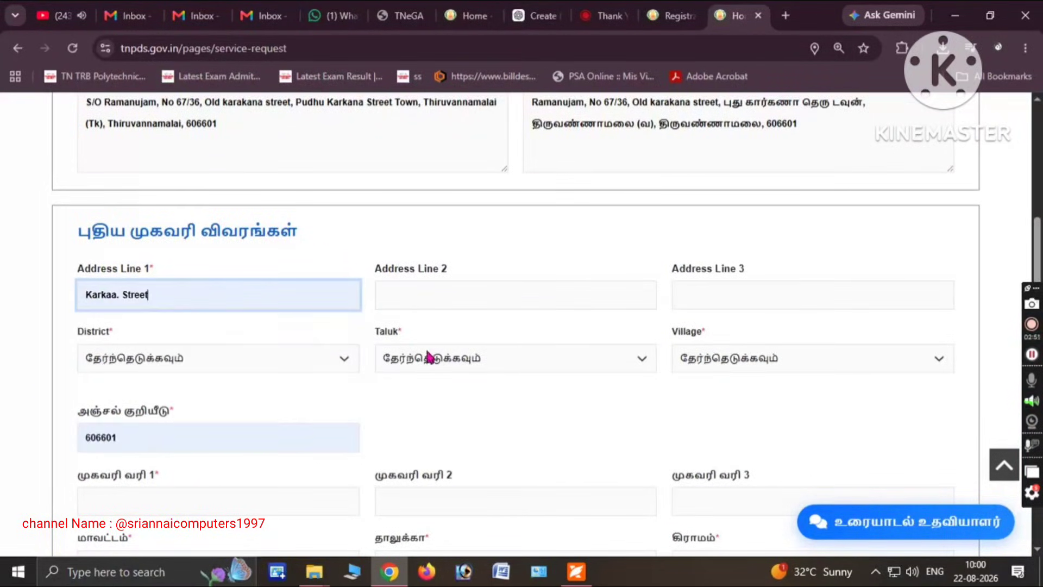
click(401, 295)
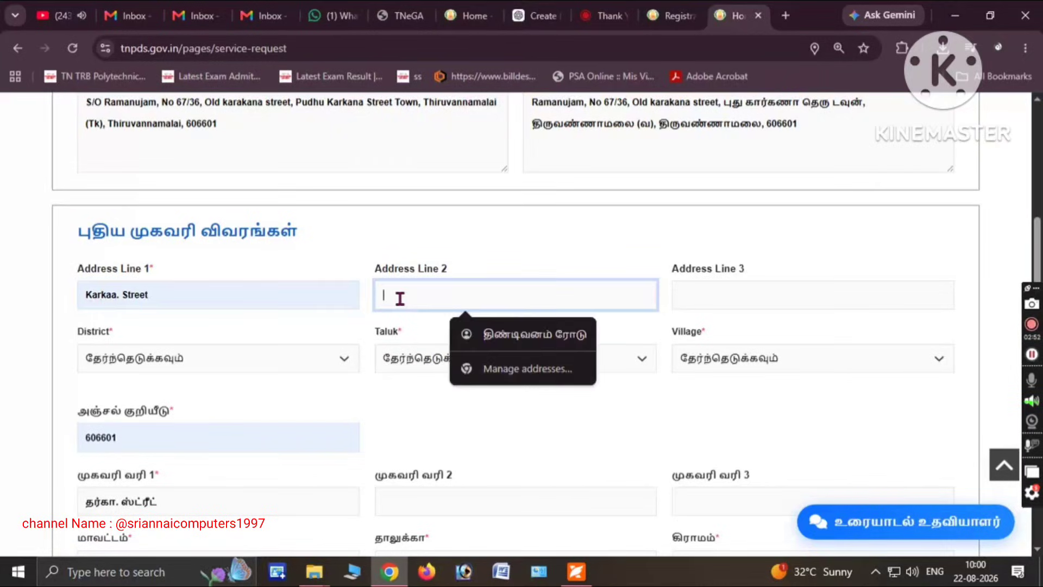
click(504, 335)
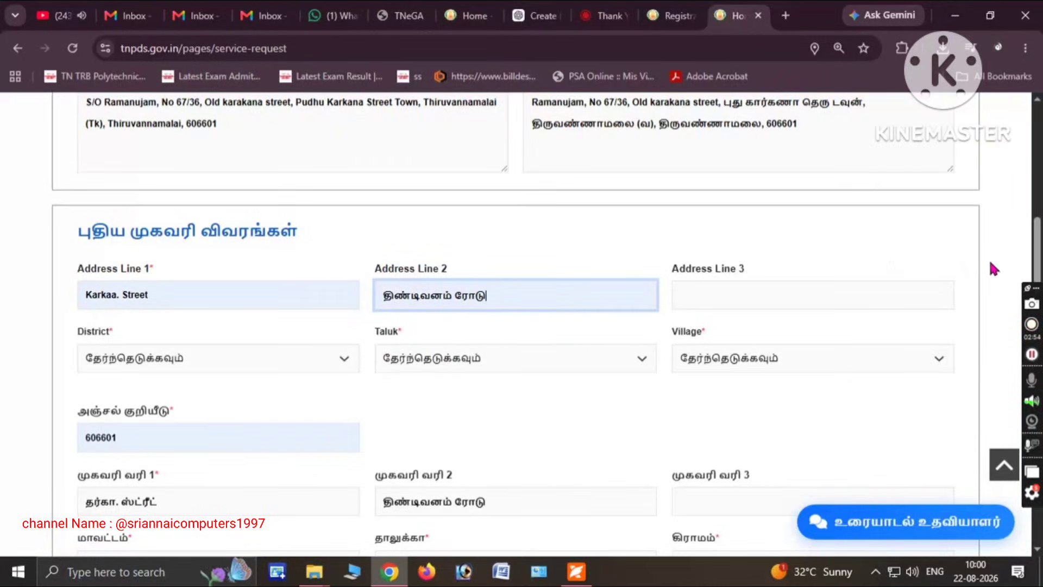
scroll(979, 261, down, 2)
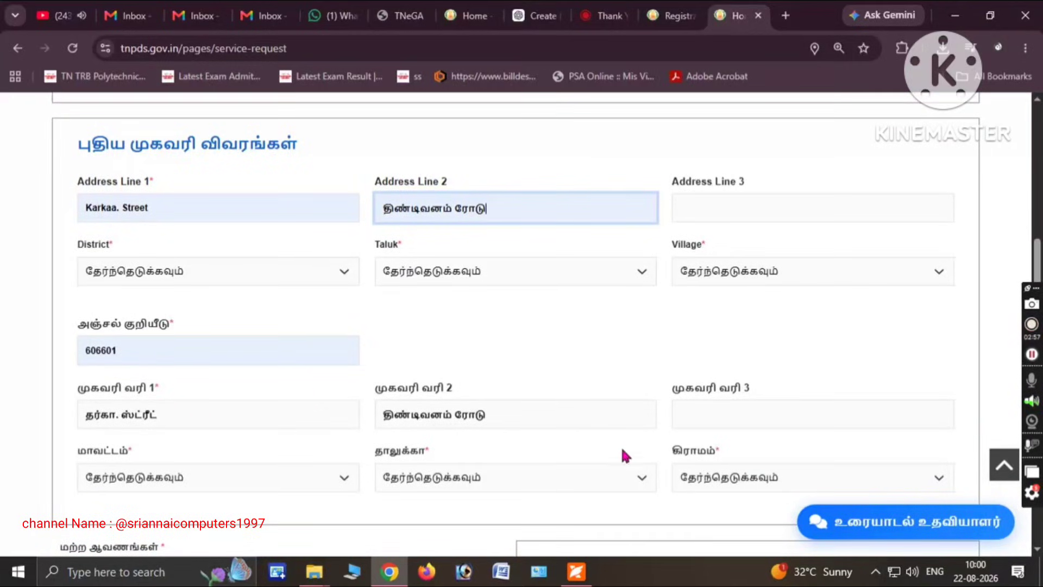
Choose Thiruvannamalai as the district and Thiruvannamalai (Tk) as the taluk
click(230, 273)
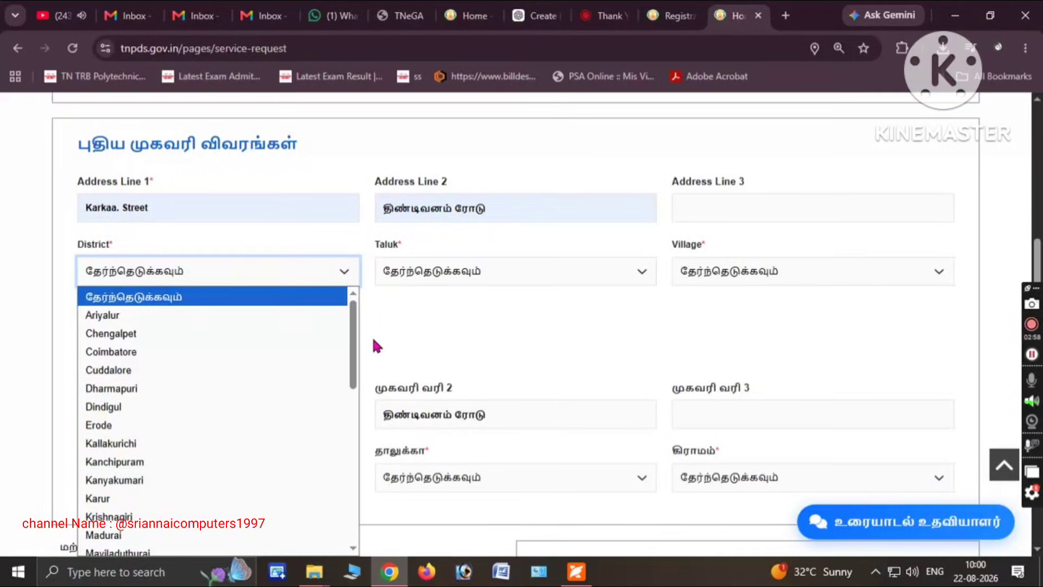
drag(354, 328, 337, 473)
scroll(202, 436, down, 1)
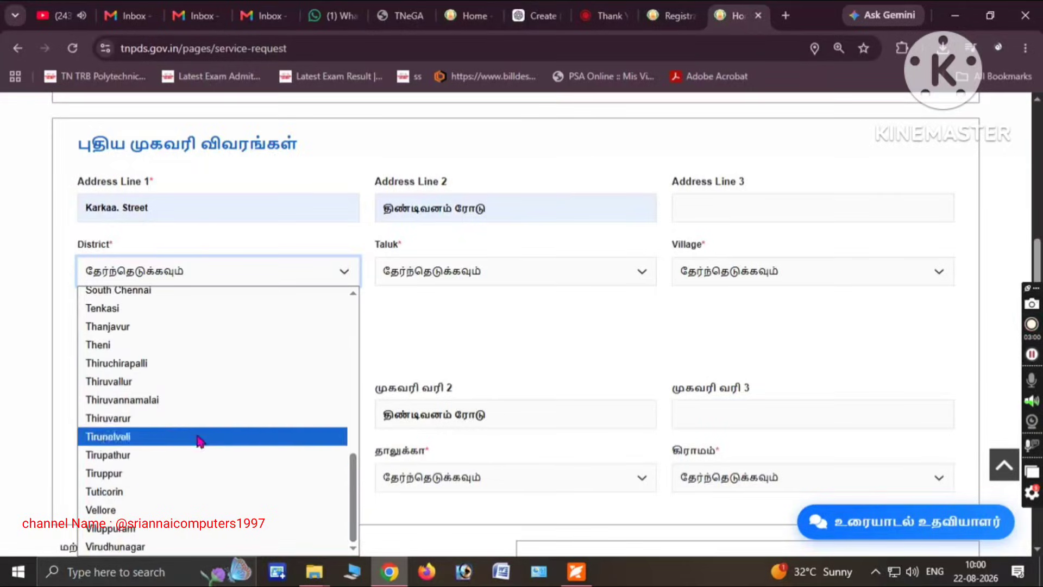
click(186, 404)
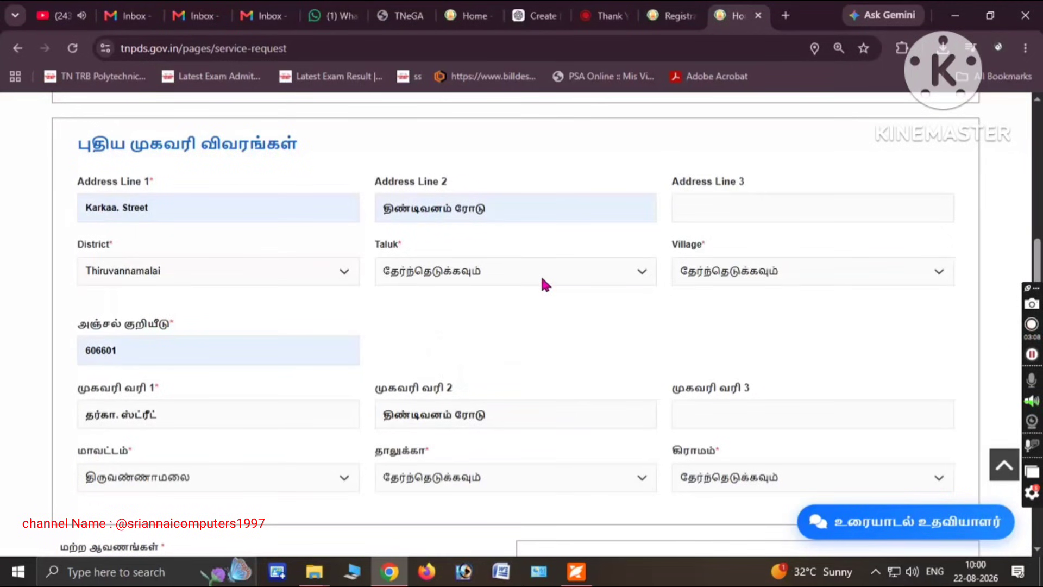
click(544, 278)
click(506, 479)
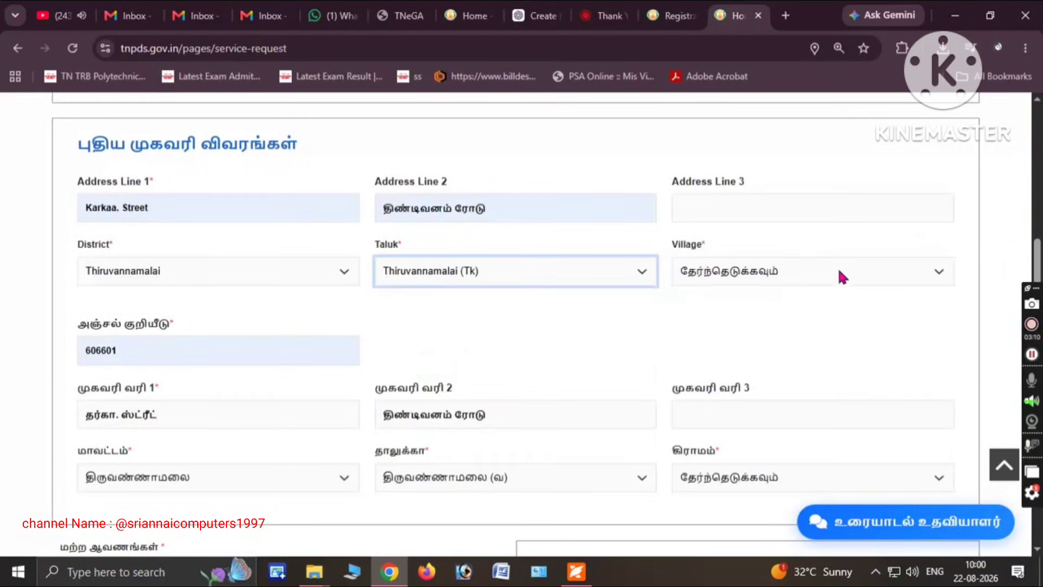
Initially select Pudhu Karkana Street Town from the Village list
click(825, 275)
key(Down)
key(Down)
key(Down)
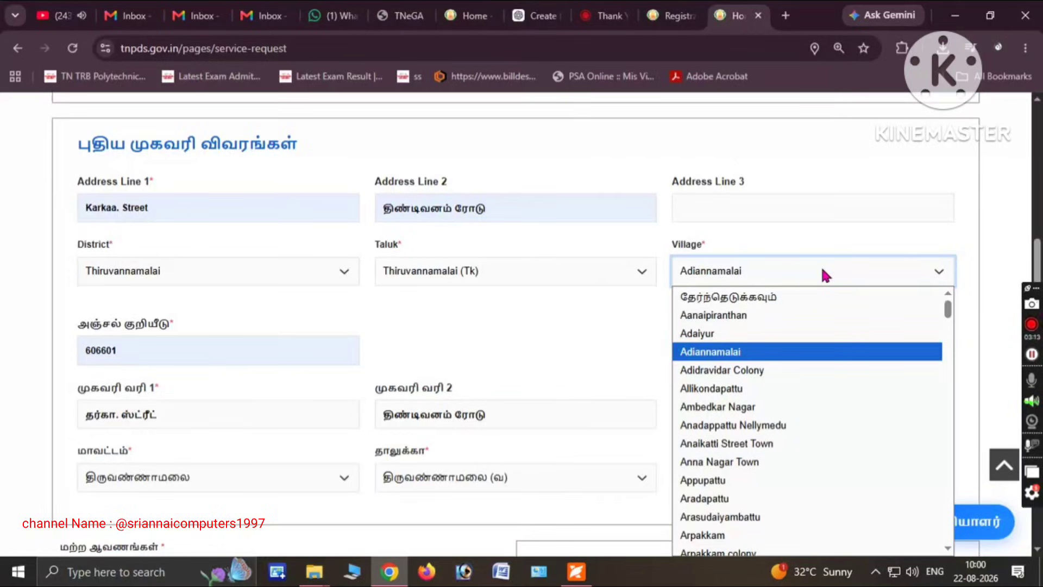
key(o)
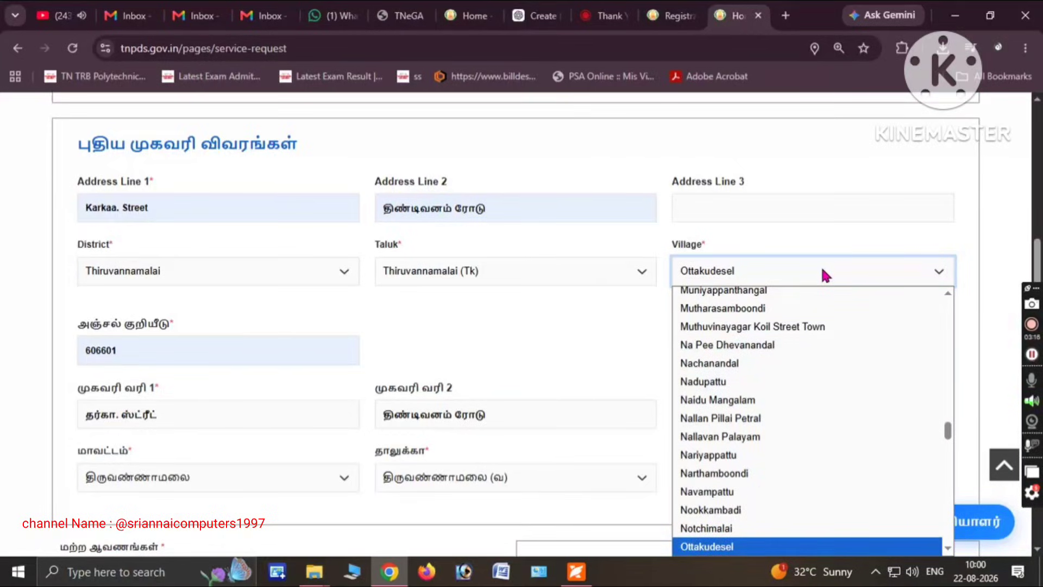
key(p)
key(u)
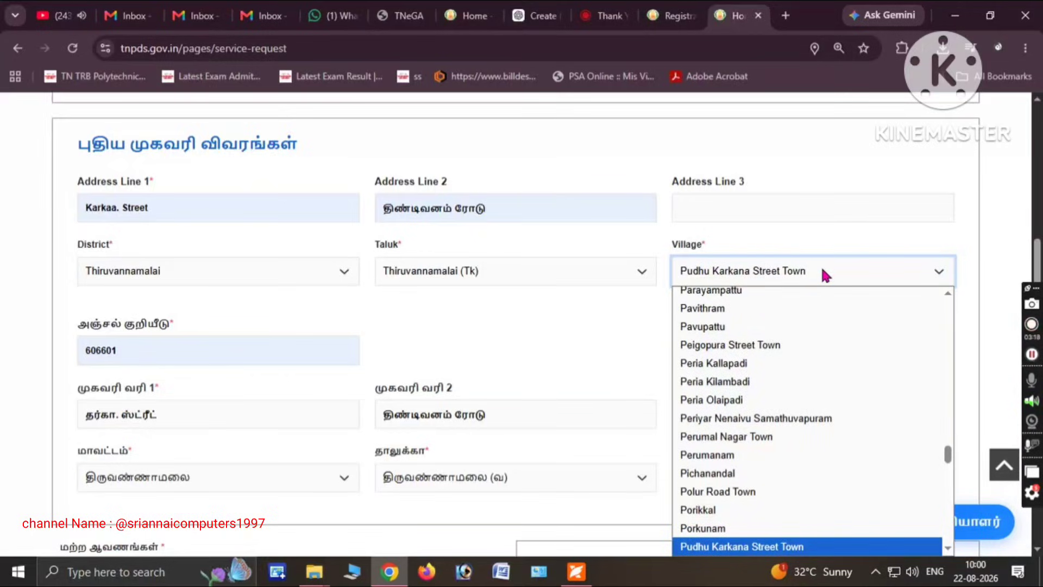
key(Return)
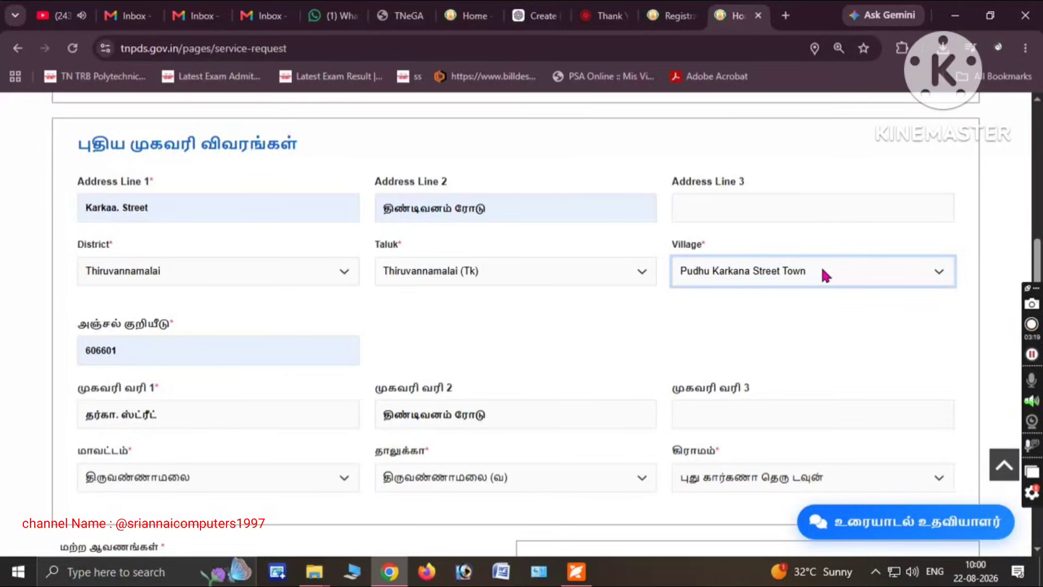
Change the village to Perumal Nagar Town with the arrow keys and verify the choice
click(852, 273)
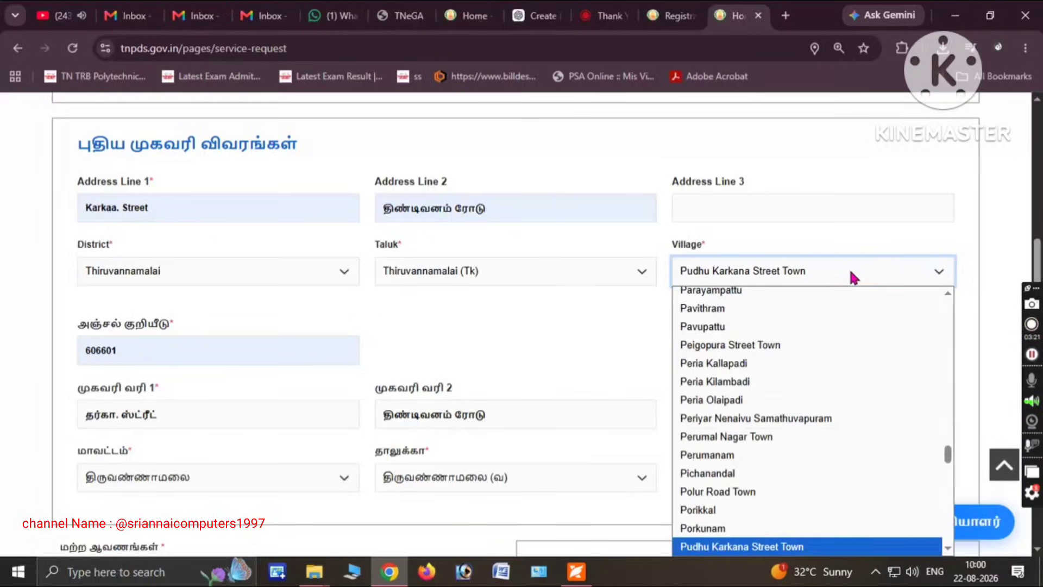
key(Up)
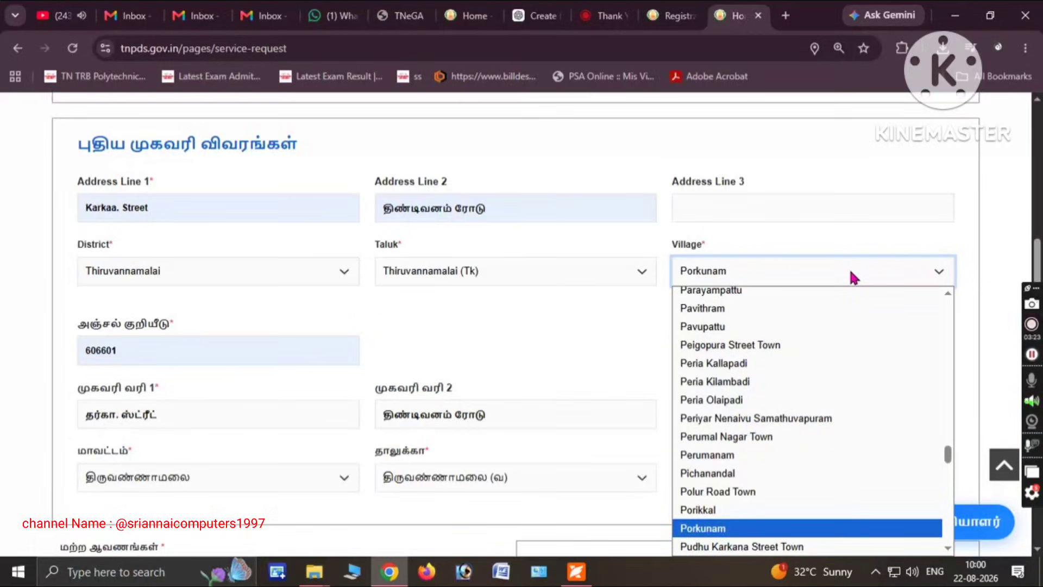
key(Up)
key(Up)
key(Up)
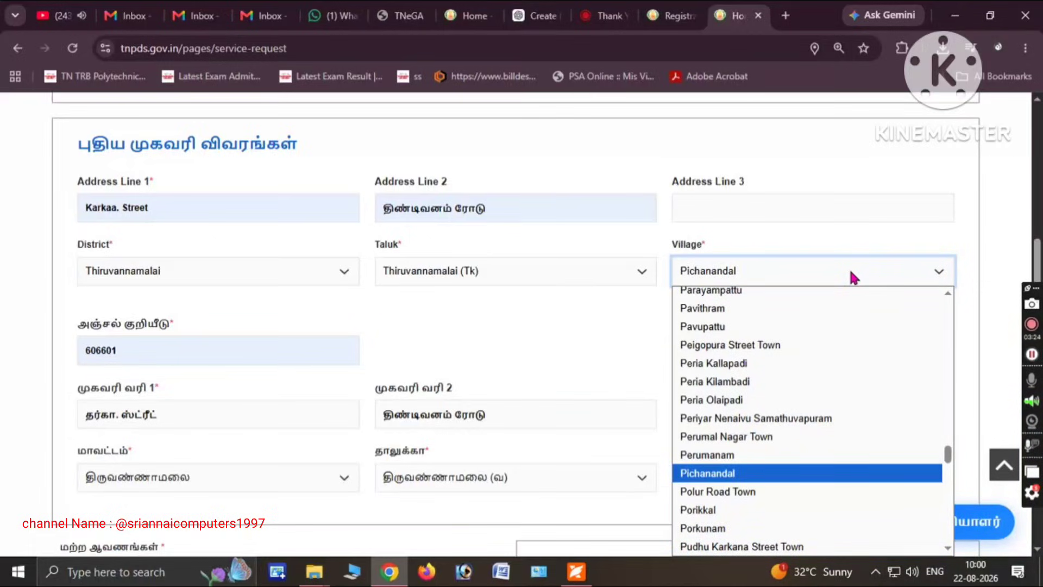
key(Up)
key(Up)
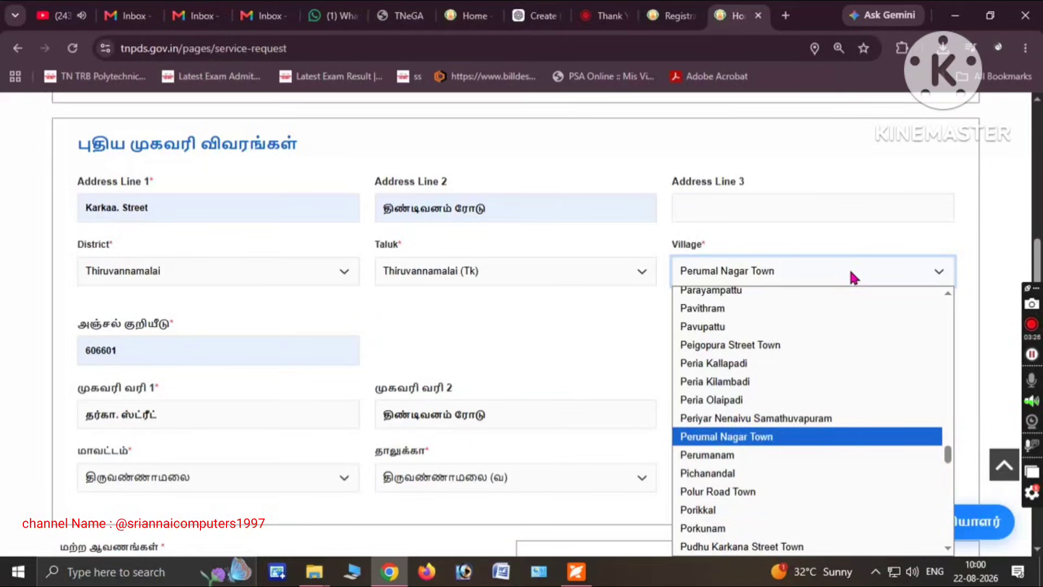
key(Return)
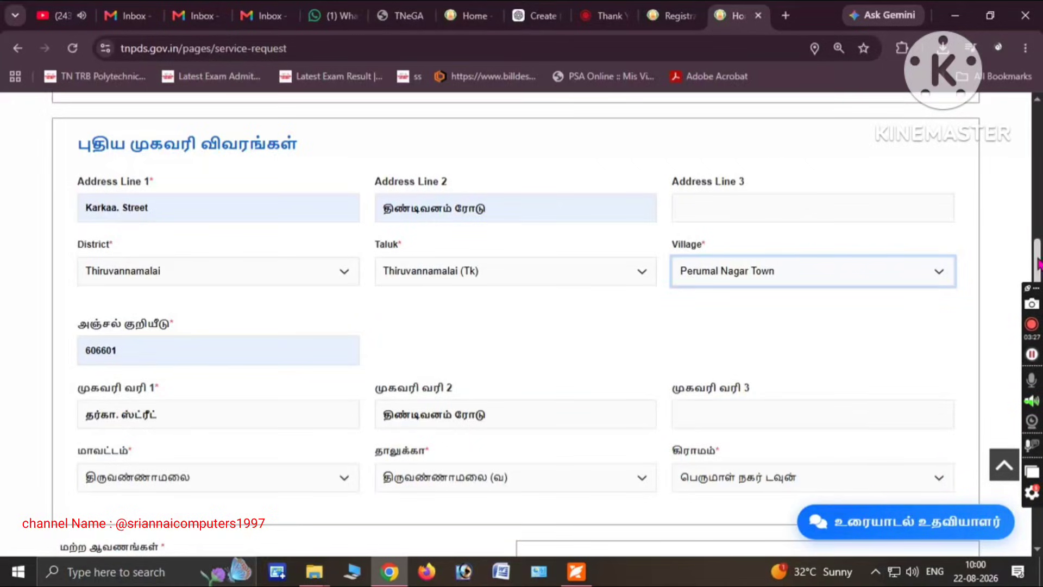
click(874, 269)
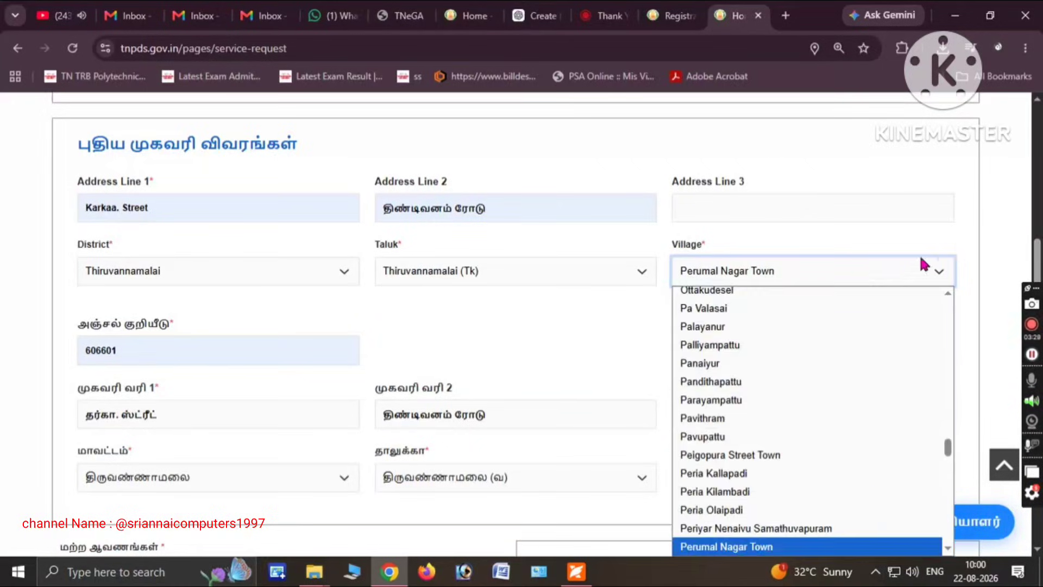
scroll(874, 268, down, 1)
scroll(874, 269, up, 5)
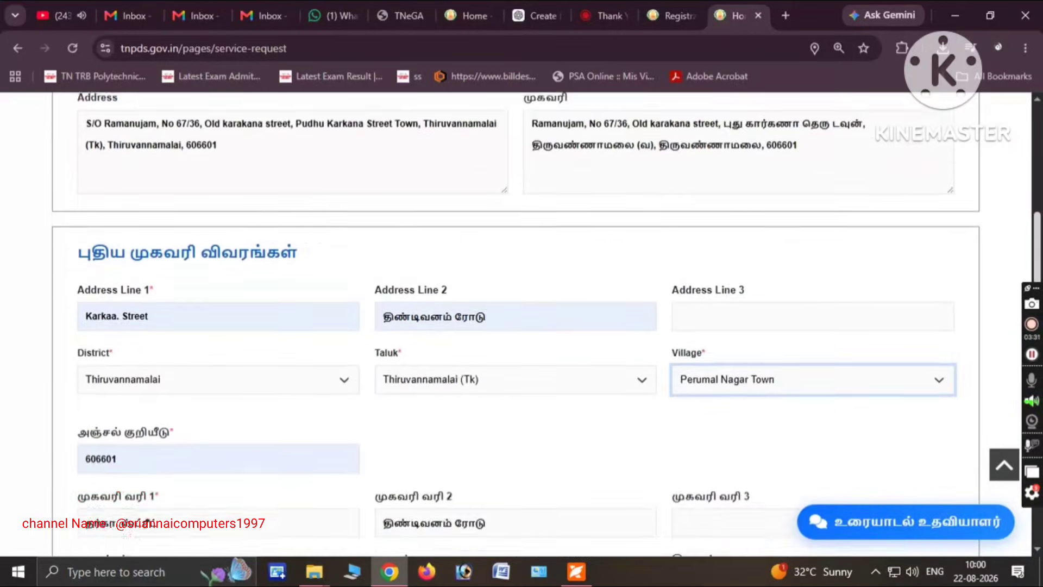
scroll(516, 326, up, 3)
Select the குடும்பத் தலைவர் உறுப்பினர் மாற்றம் service and make all four members' relations editable
click(87, 340)
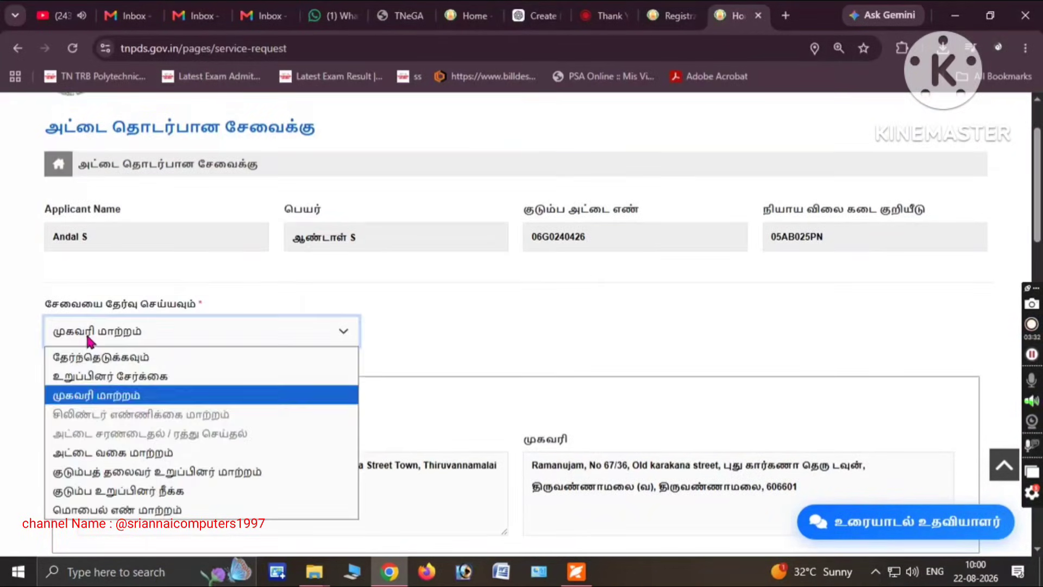
click(193, 472)
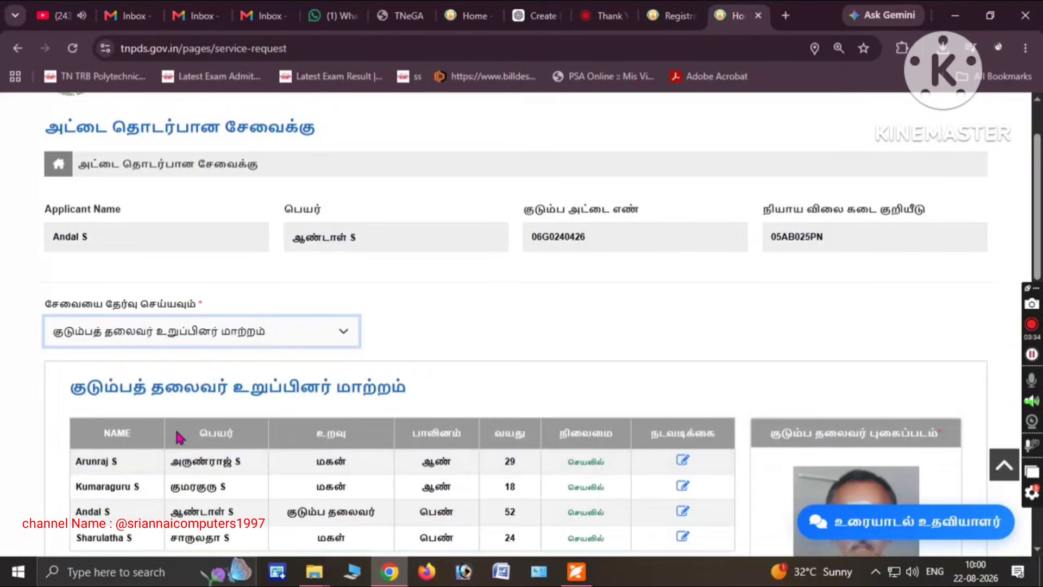
scroll(627, 255, down, 4)
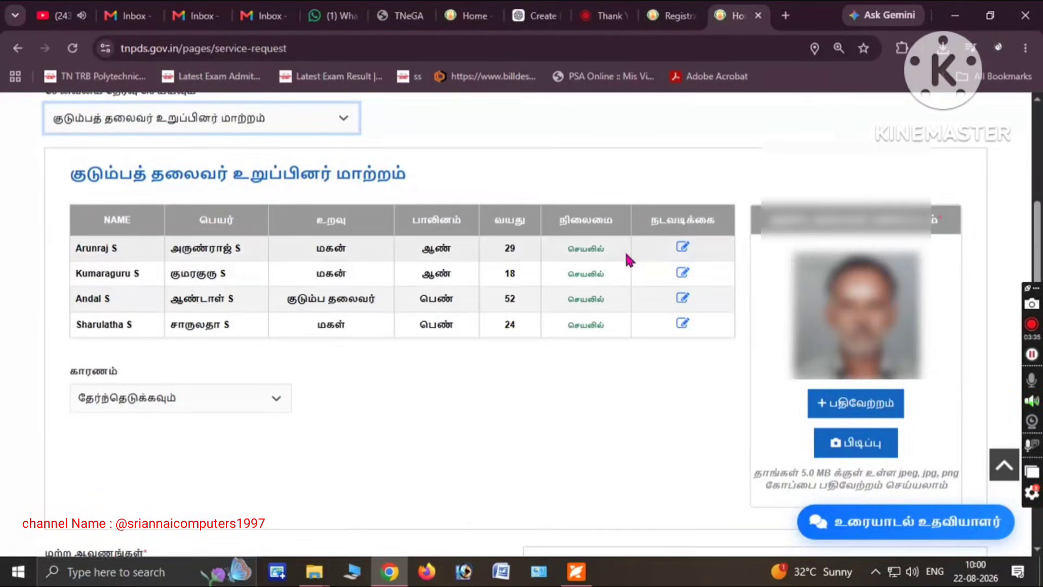
click(685, 323)
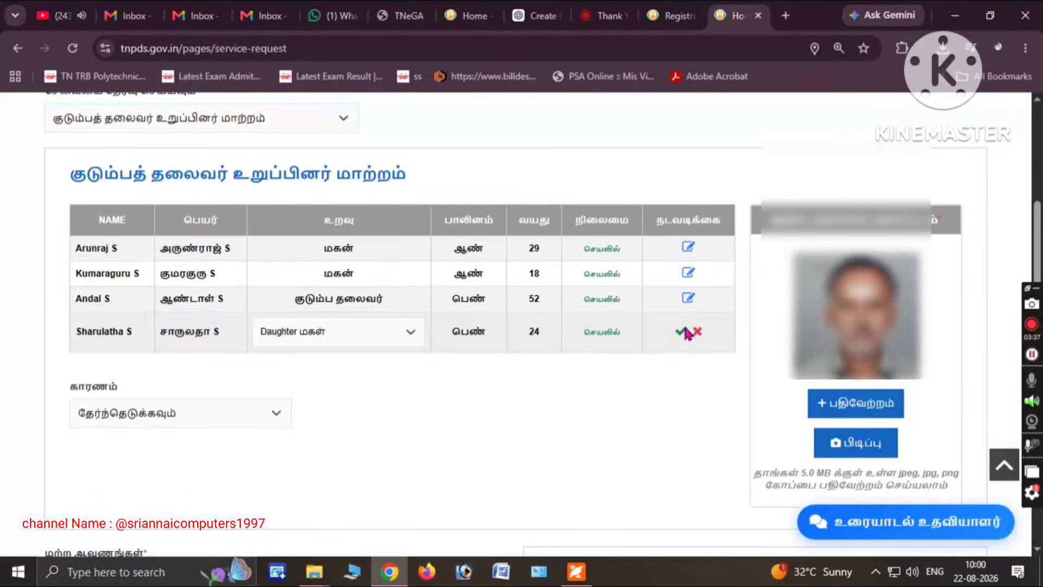
click(686, 299)
click(688, 273)
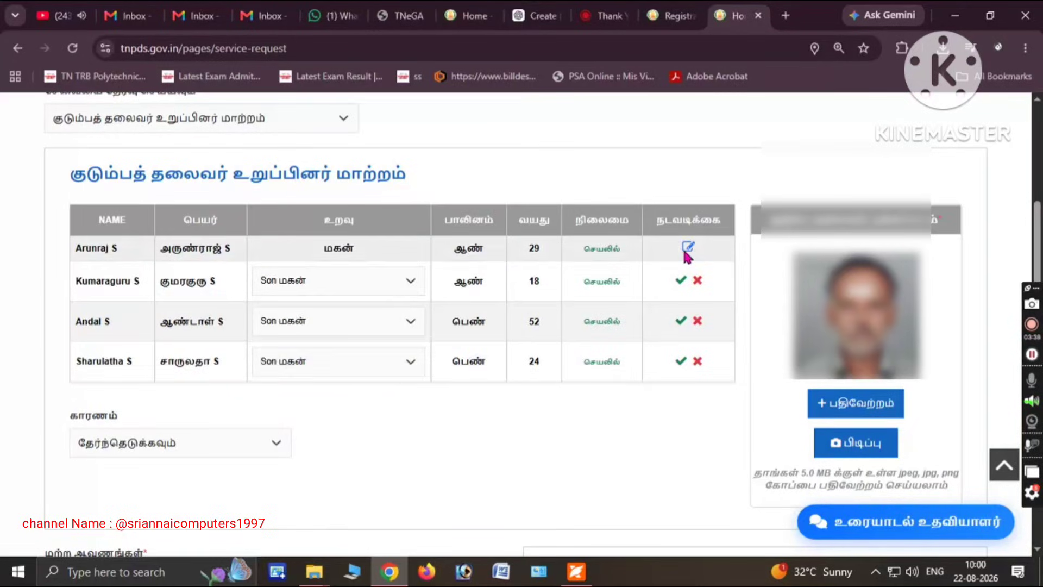
click(688, 247)
Set the applicant as Family Head, keep both sons as Son, and set the daughter as Daughter
click(303, 344)
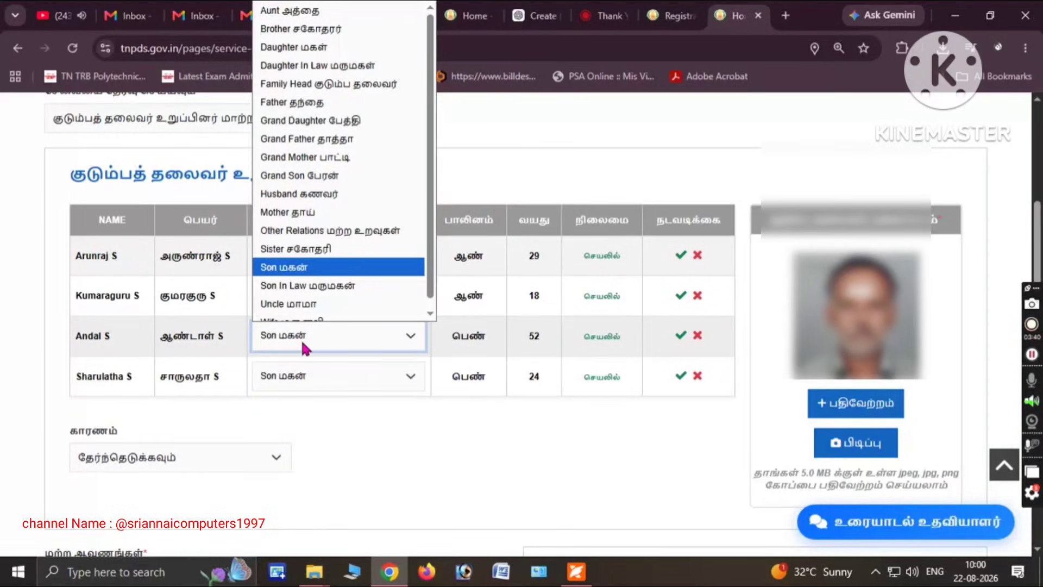
key(f)
key(Return)
click(297, 299)
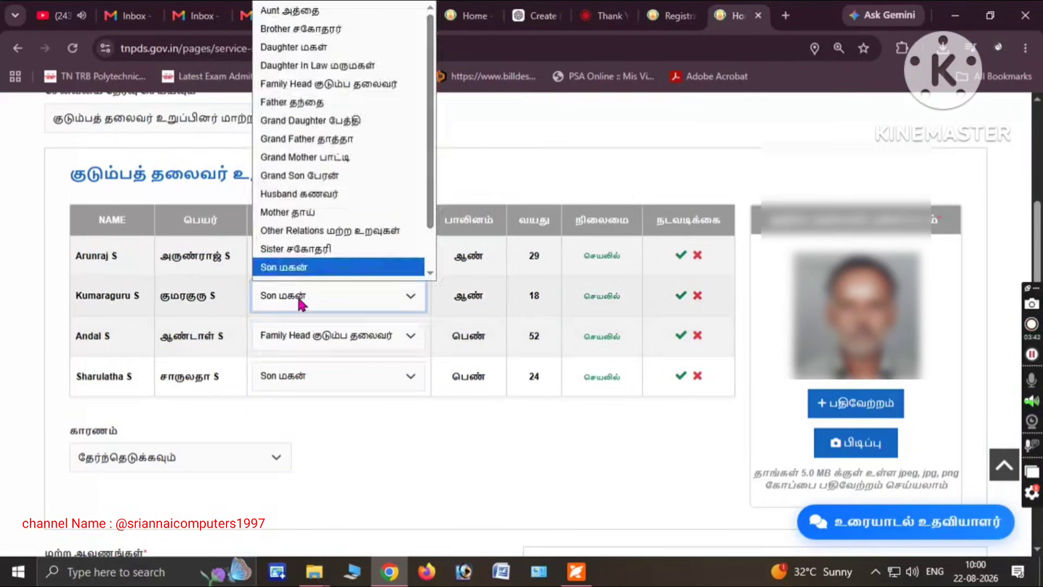
key(Down)
click(282, 295)
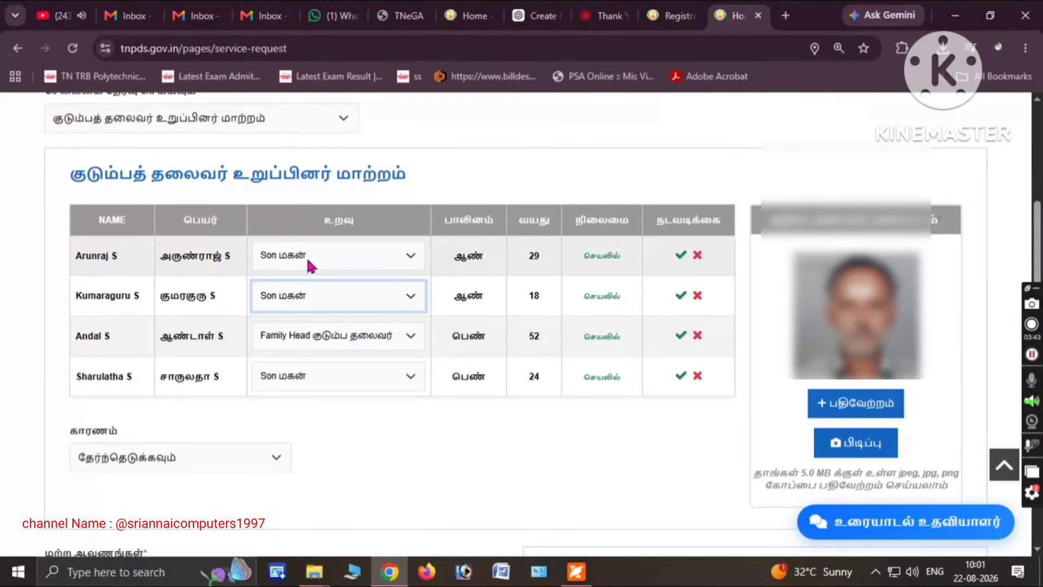
click(306, 254)
click(308, 260)
click(303, 375)
key(d)
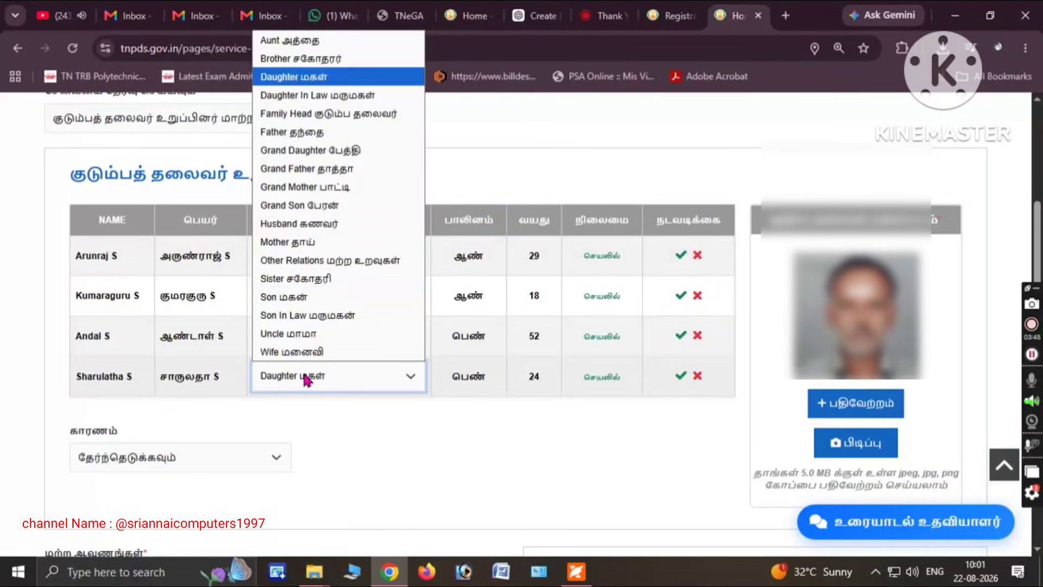
key(Return)
Tick all four member rows to confirm their relations and open the family head's photo upload
click(681, 376)
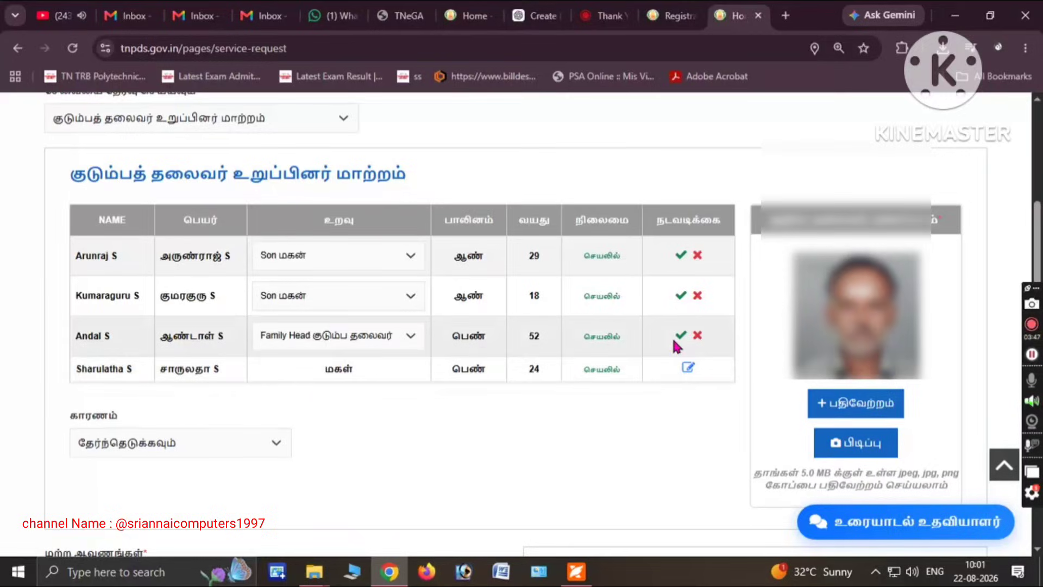
click(682, 336)
click(681, 296)
click(681, 255)
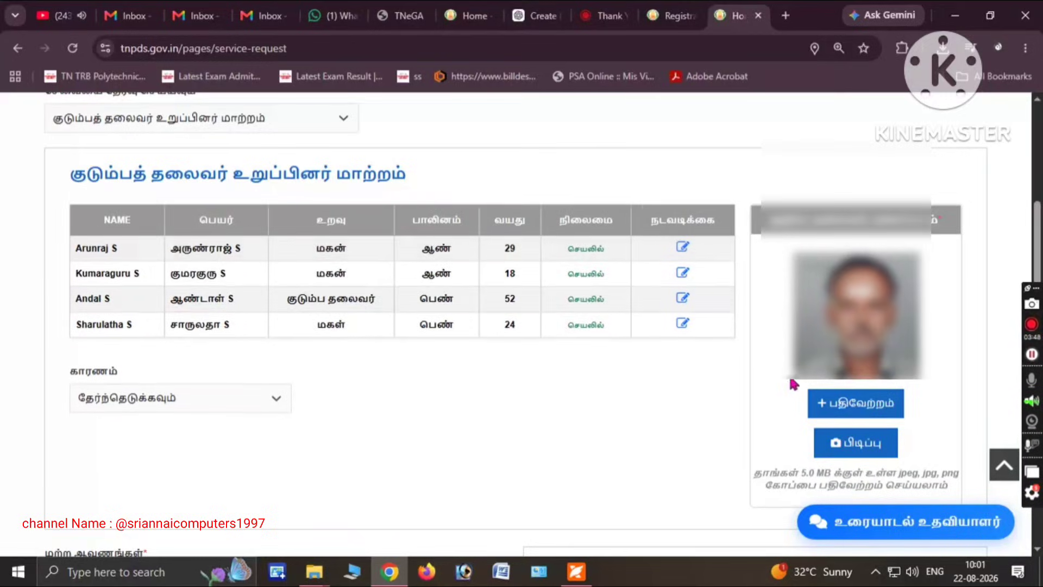
click(845, 412)
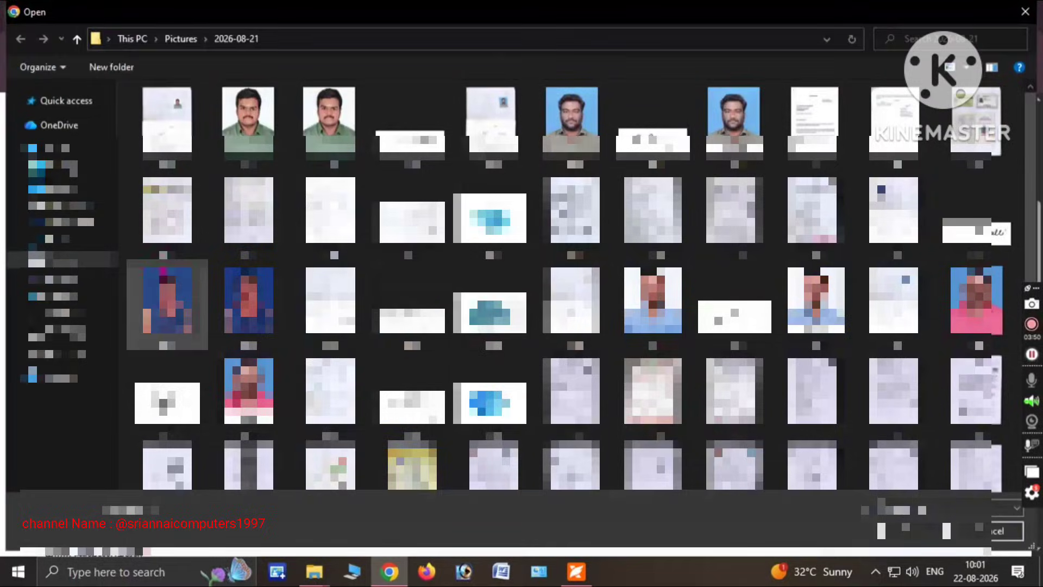
Pick the photo in the file dialog, then scroll down to the reason and ஆவண வகை document fields
double_click(253, 300)
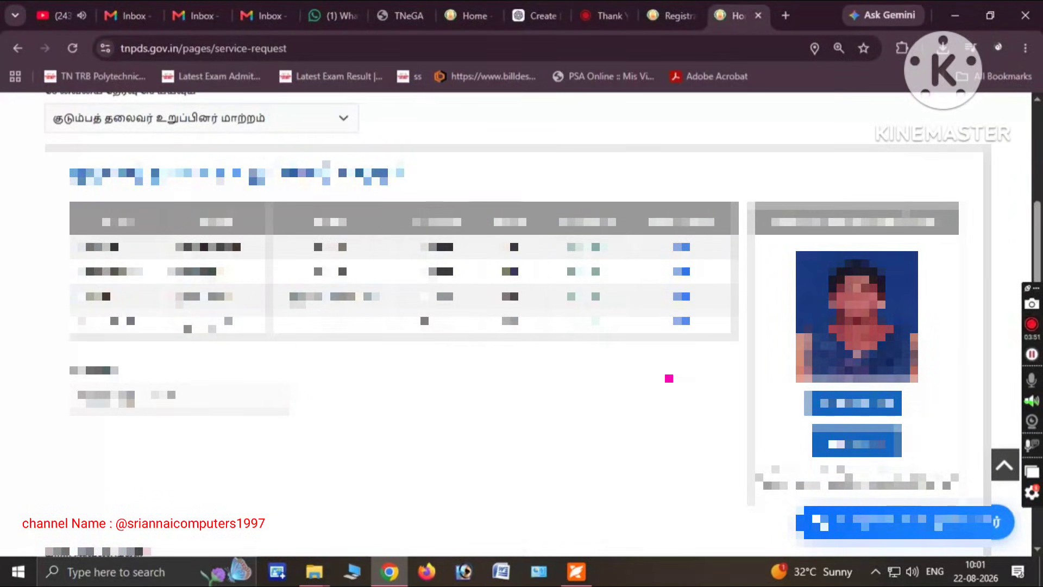
scroll(516, 272, down, 2)
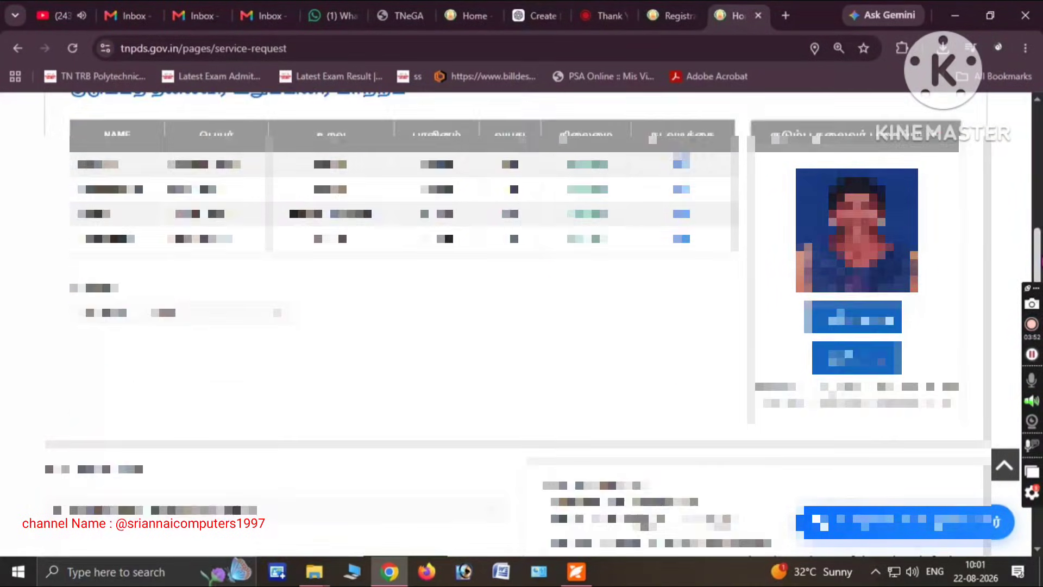
scroll(163, 288, down, 1)
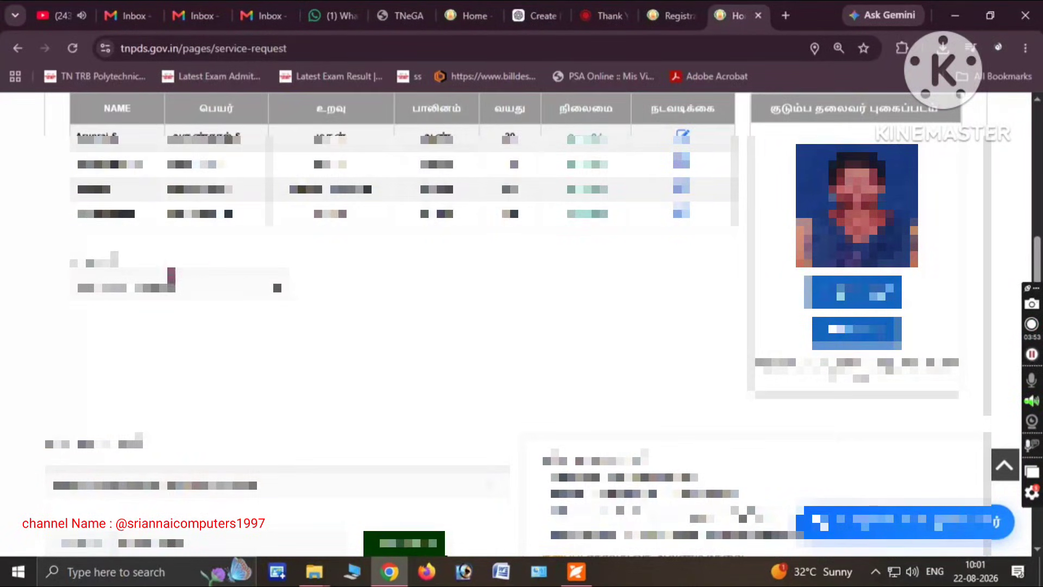
click(163, 288)
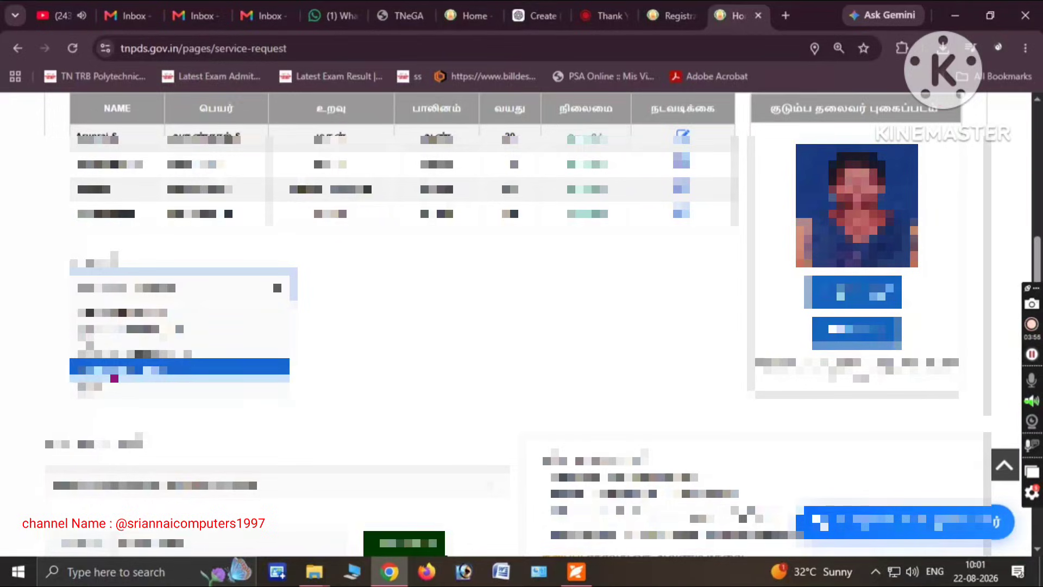
click(115, 419)
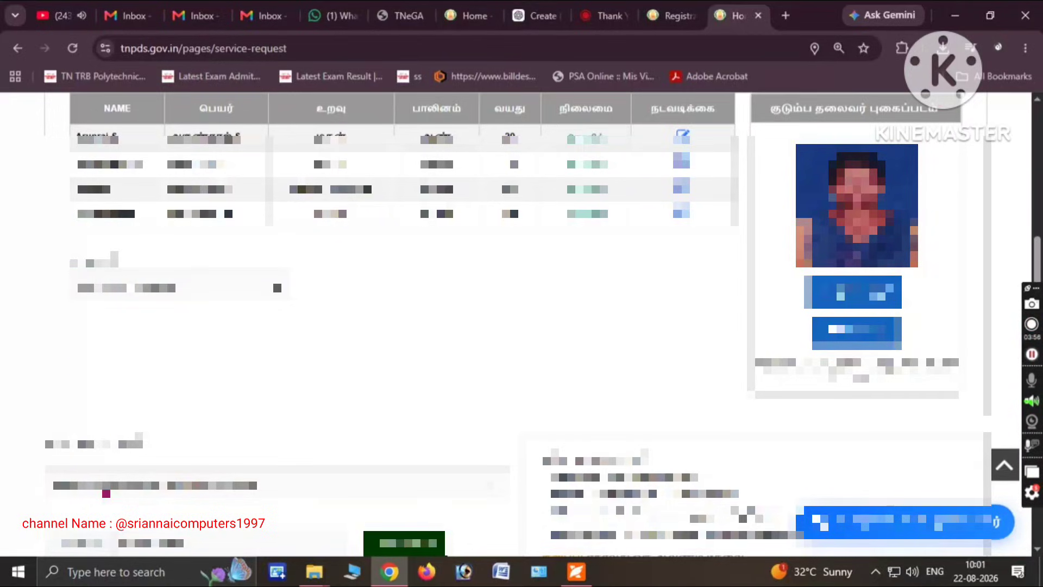
scroll(3, 505, down, 2)
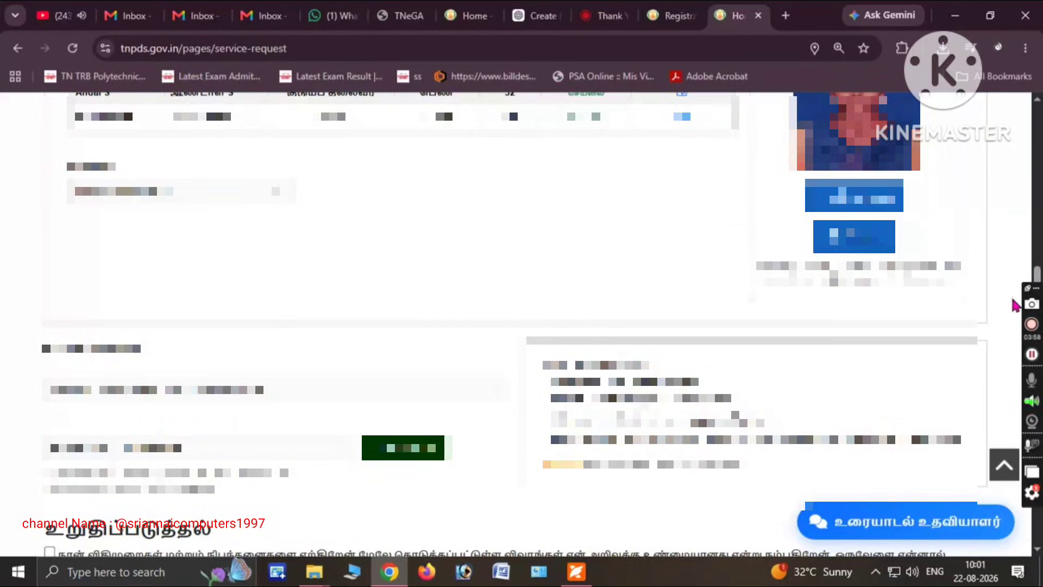
scroll(522, 326, down, 1)
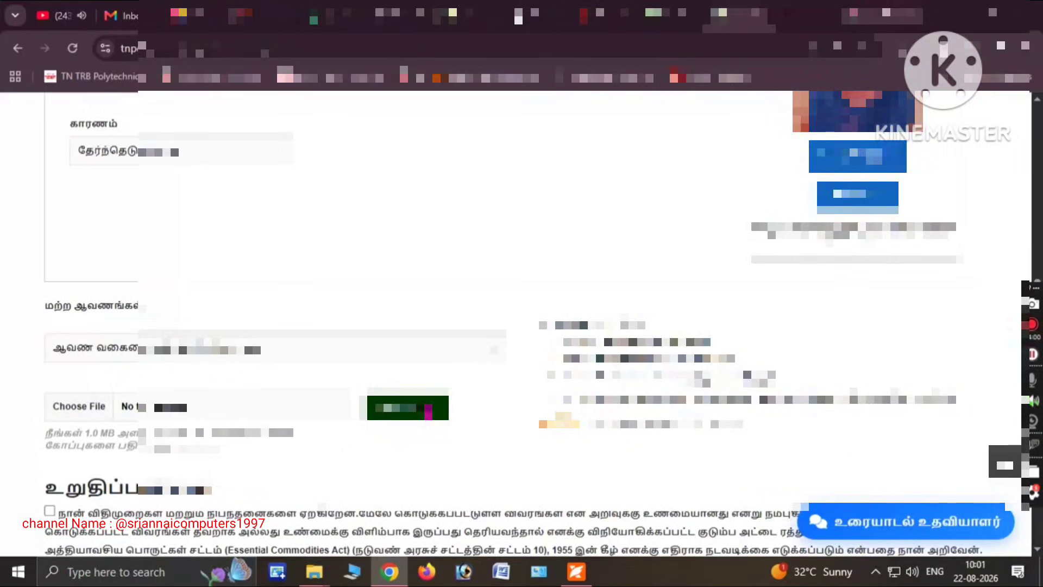
Choose a document type in ஆவண வகை and attach an image file as the supporting document
click(167, 360)
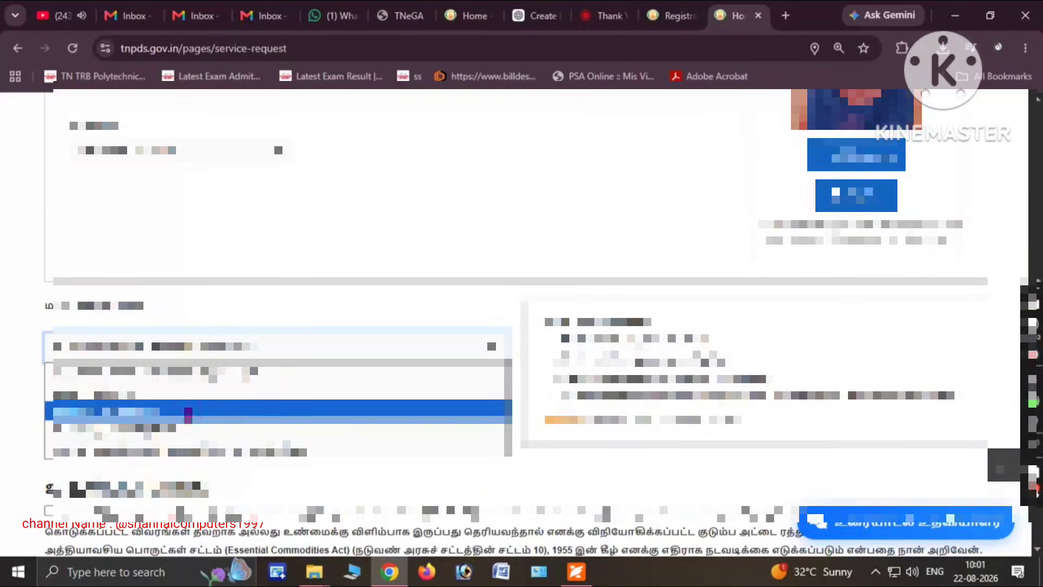
click(177, 399)
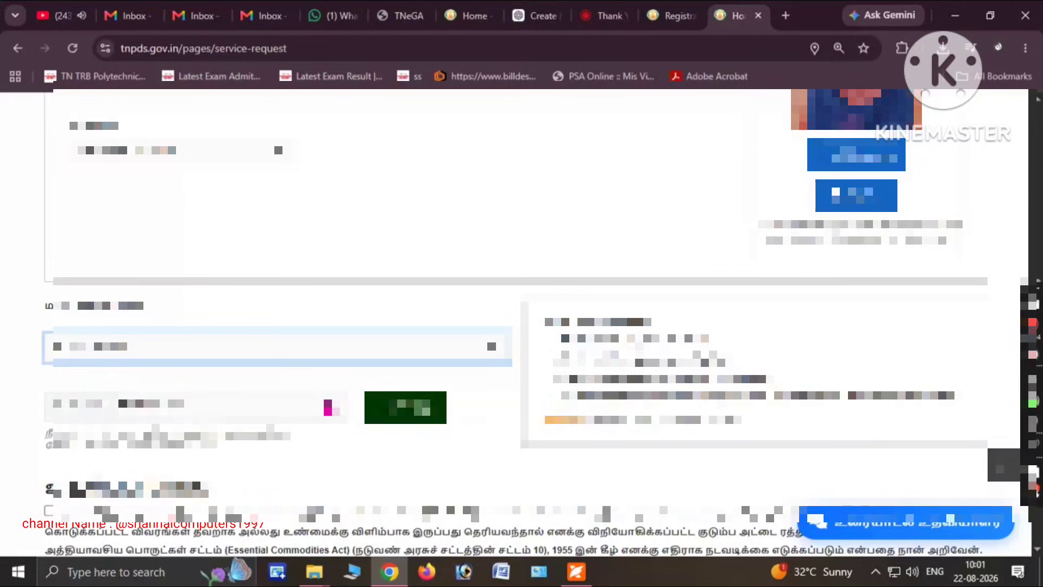
click(433, 415)
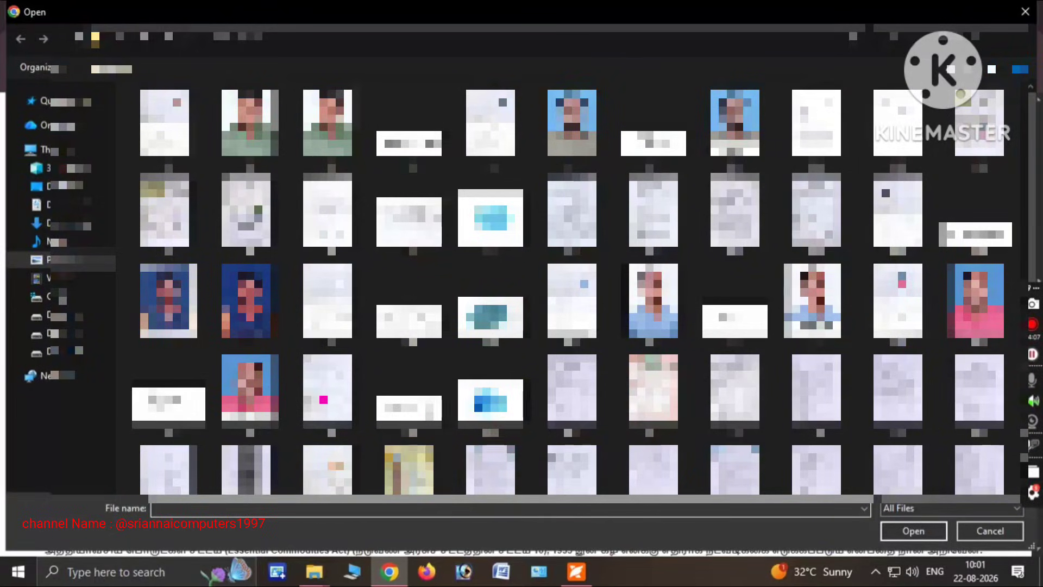
double_click(328, 476)
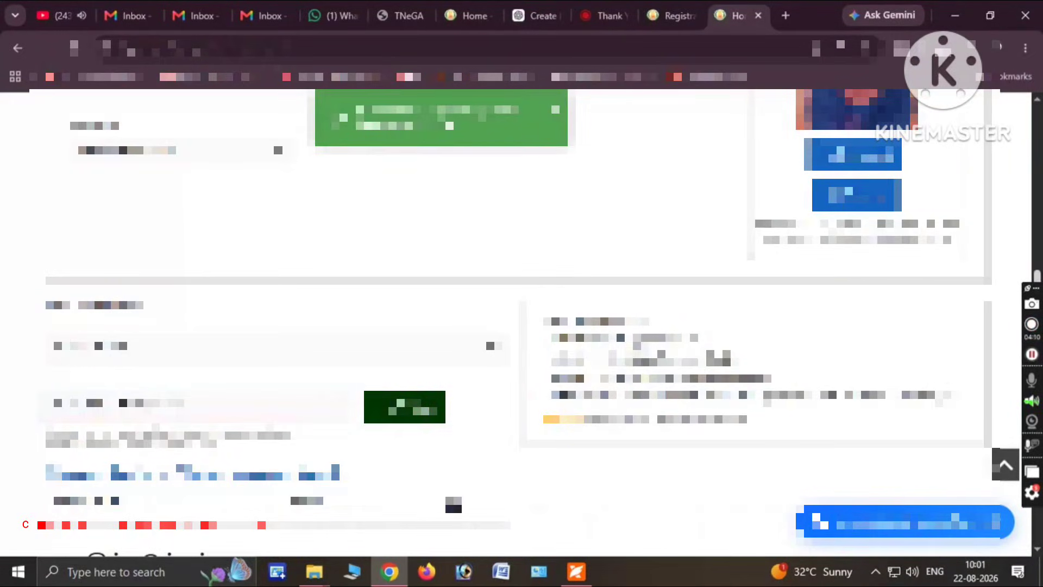
Tick the declaration checkbox and return to the top of the form
scroll(17, 400, down, 4)
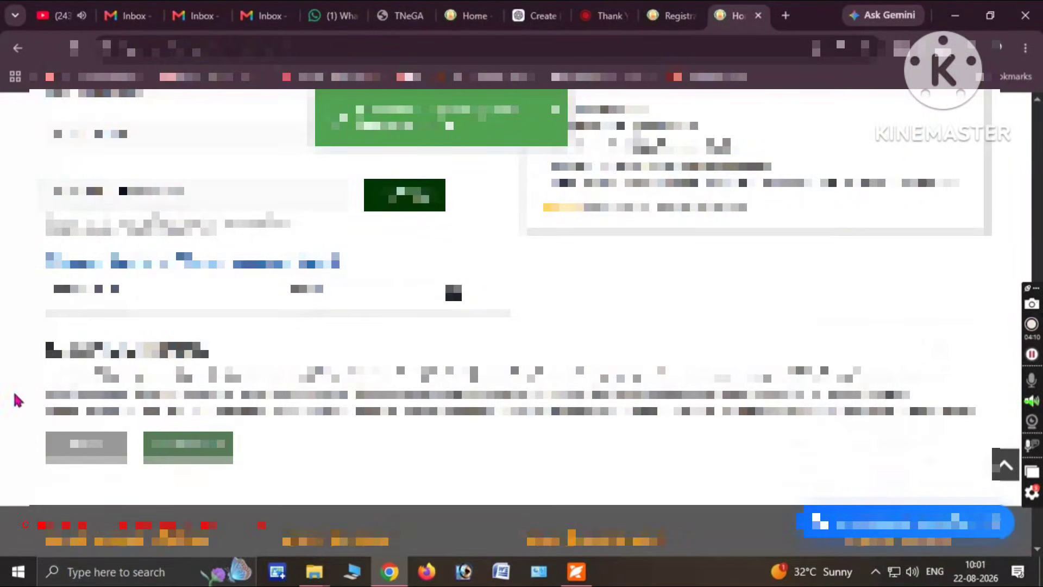
click(49, 371)
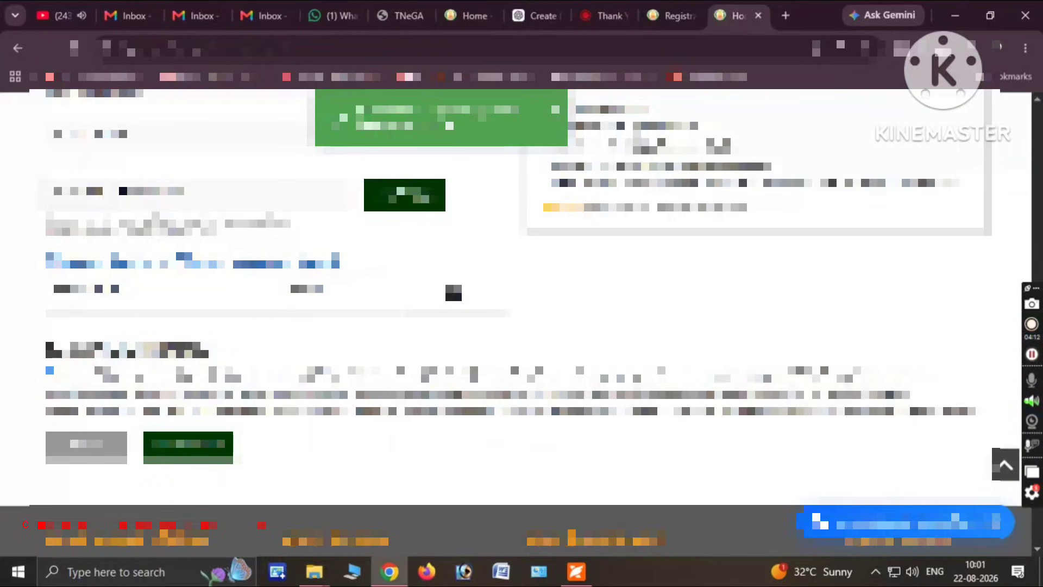
click(1039, 221)
scroll(7, 383, up, 3)
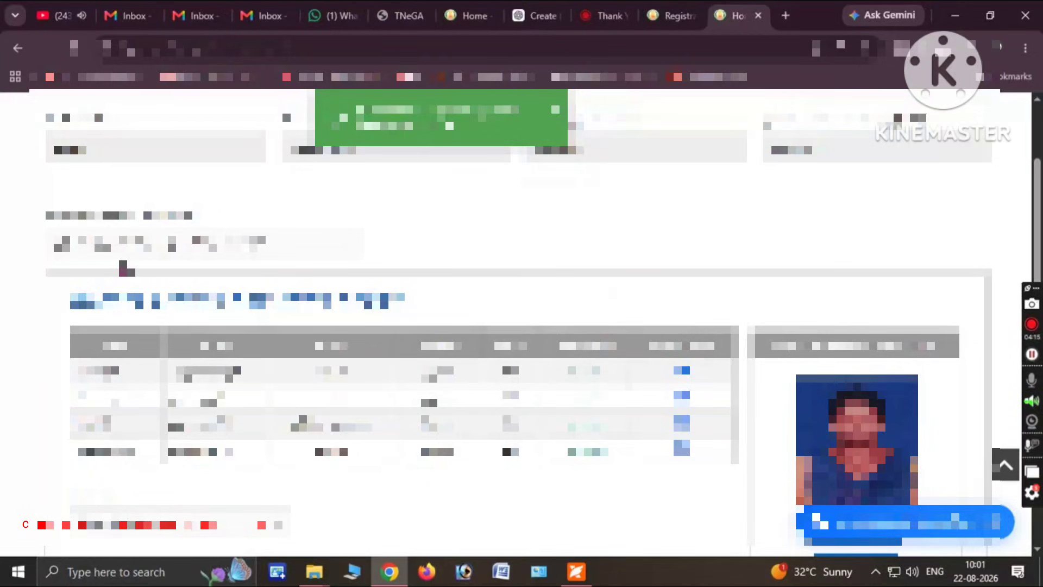
Switch the service to குடும்ப உறுப்பினர் நீக்க and tick the 24-year-old daughter in the members table
click(148, 248)
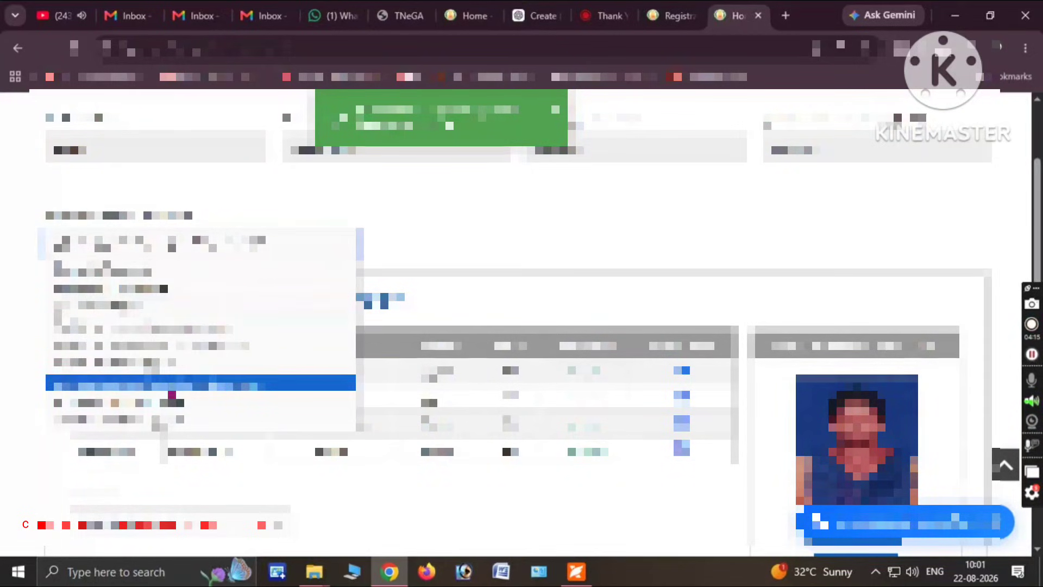
click(169, 401)
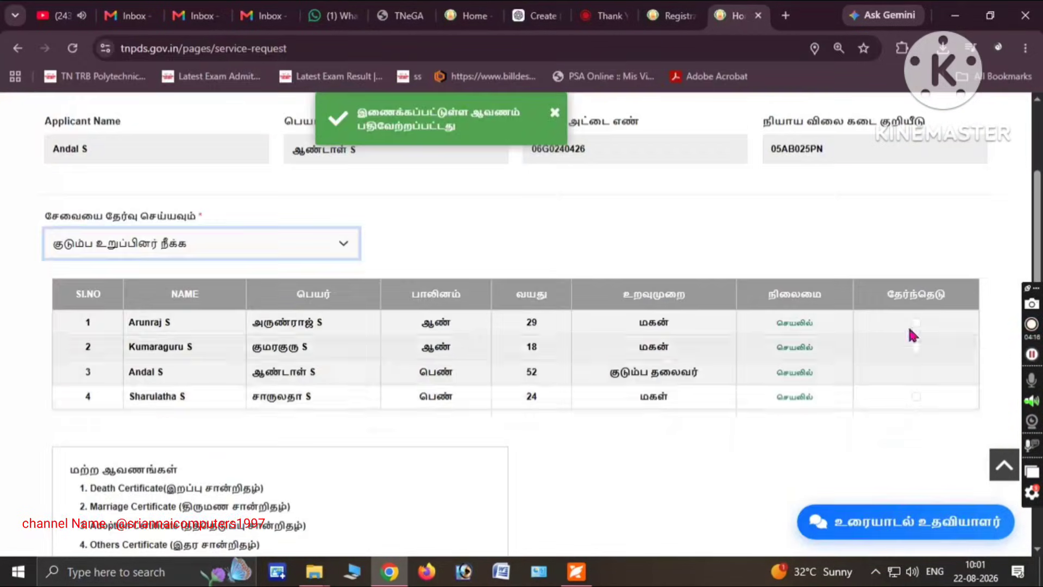
scroll(522, 326, down, 3)
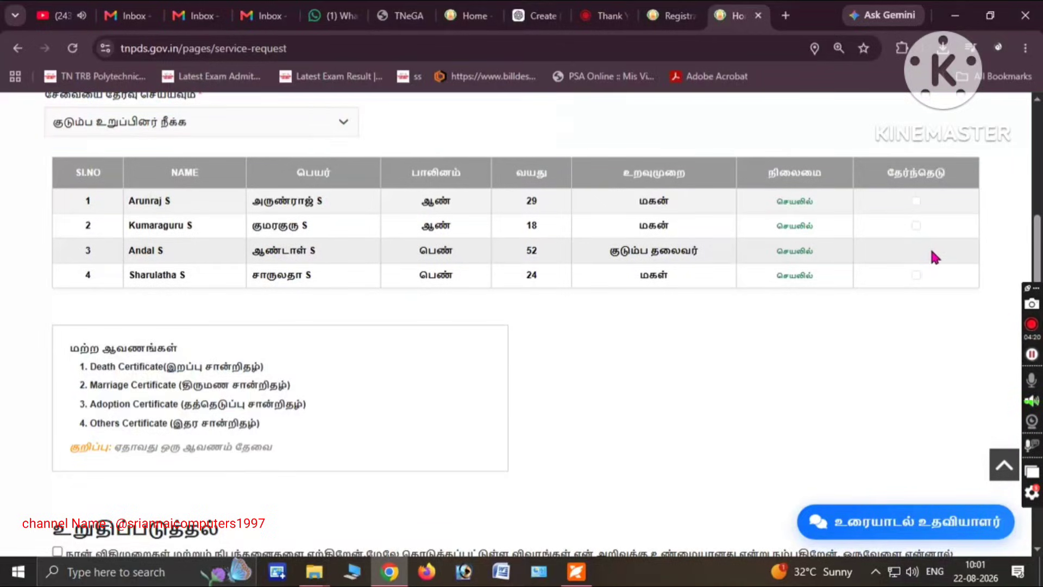
click(917, 276)
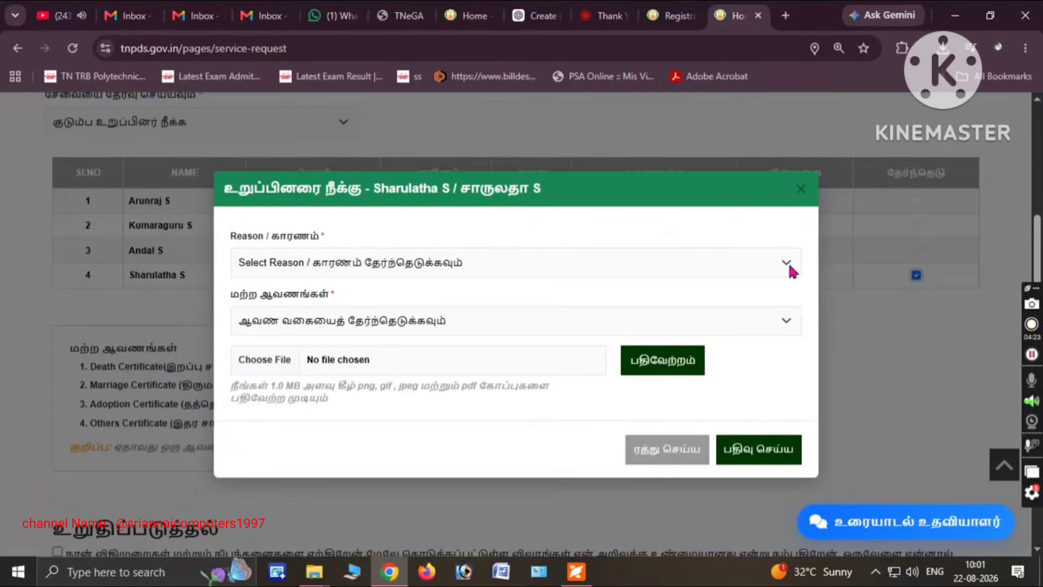
Open the Reason / காரணம் dropdown in the daughter's removal dialog
click(363, 266)
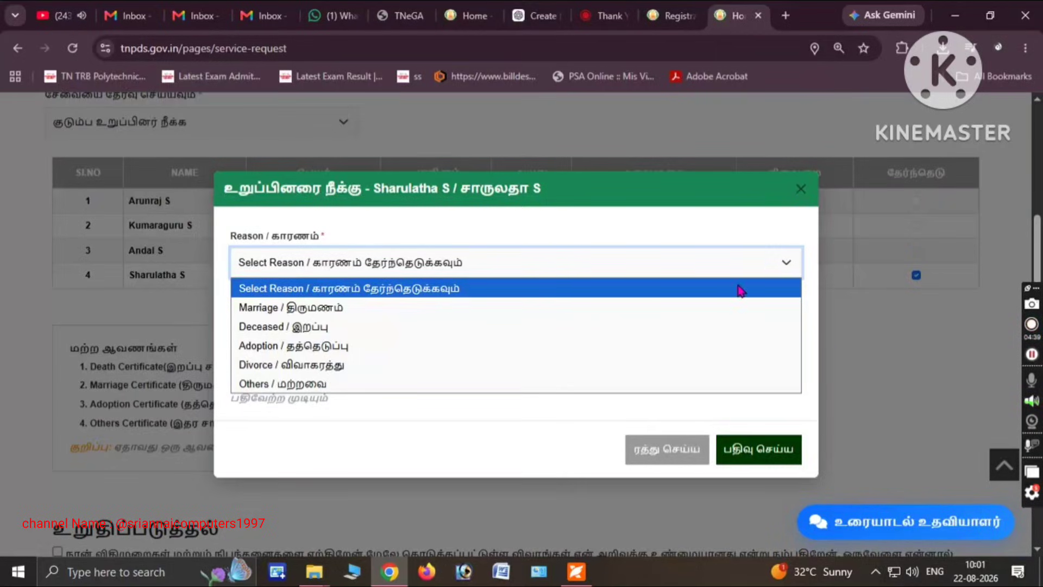
Set the removal reason to Marriage / திருமணம் and attach the marriage certificate image
click(807, 195)
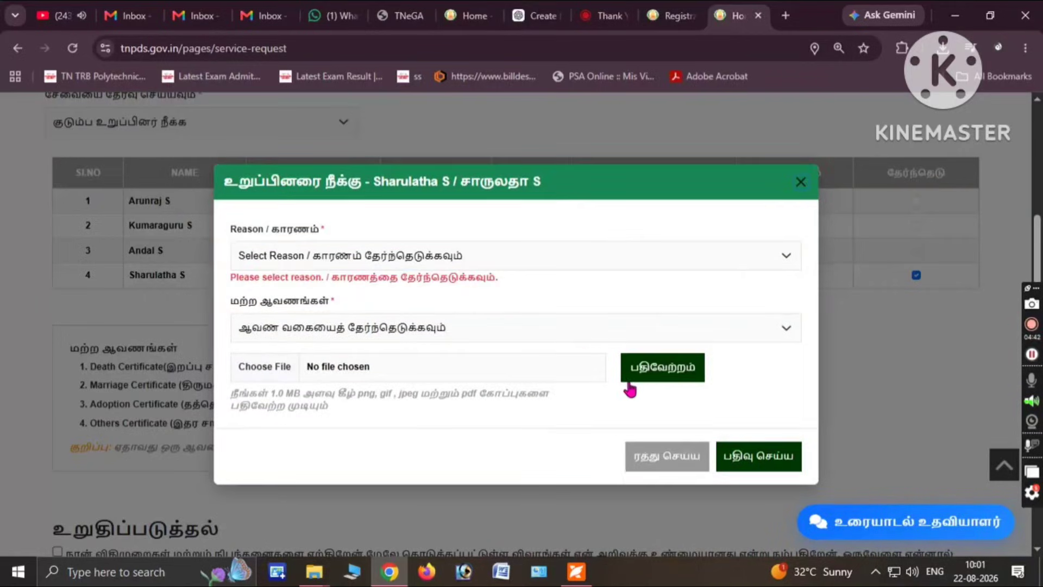
click(744, 458)
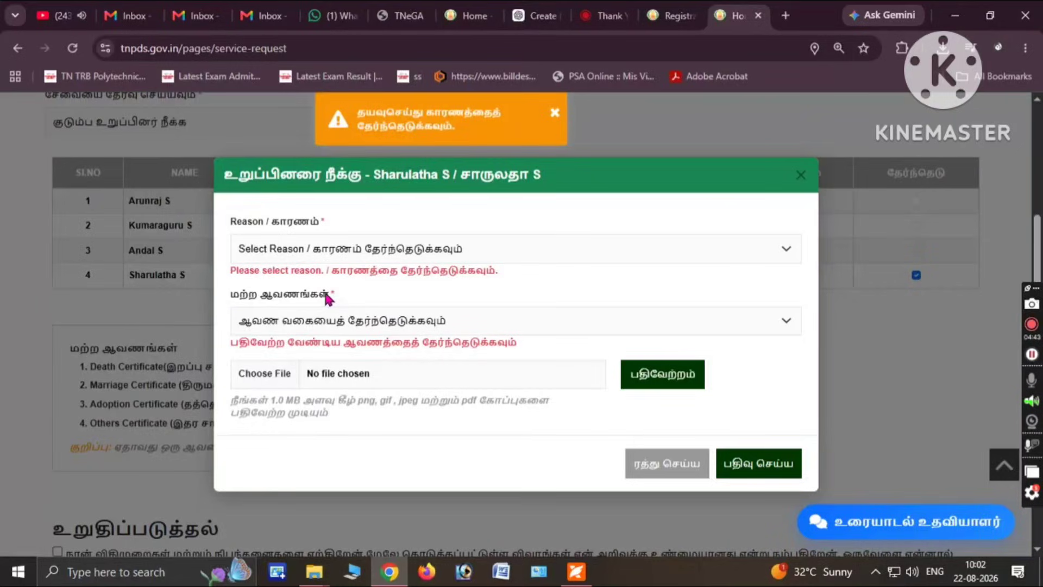
click(290, 255)
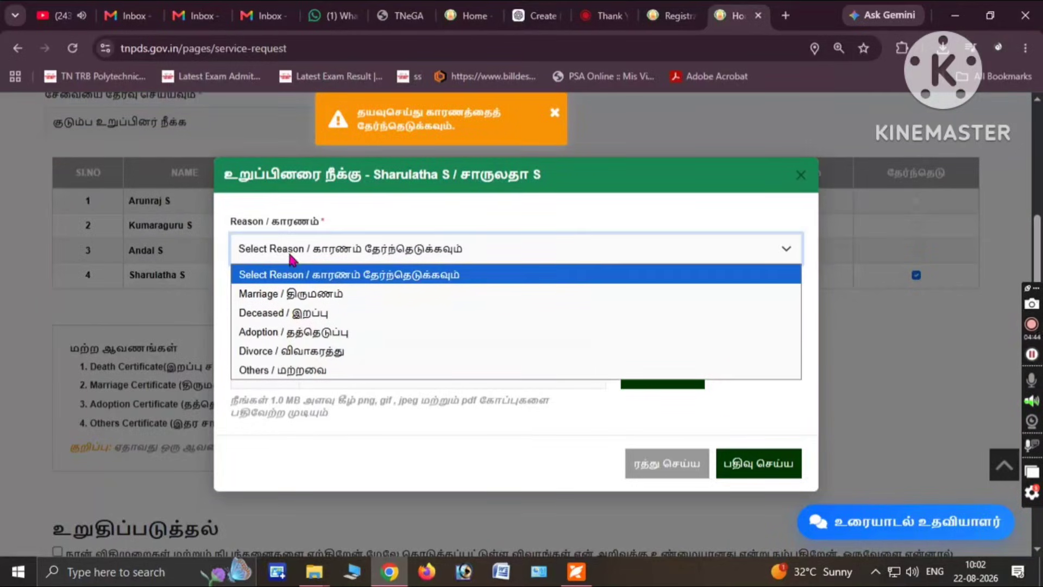
click(293, 299)
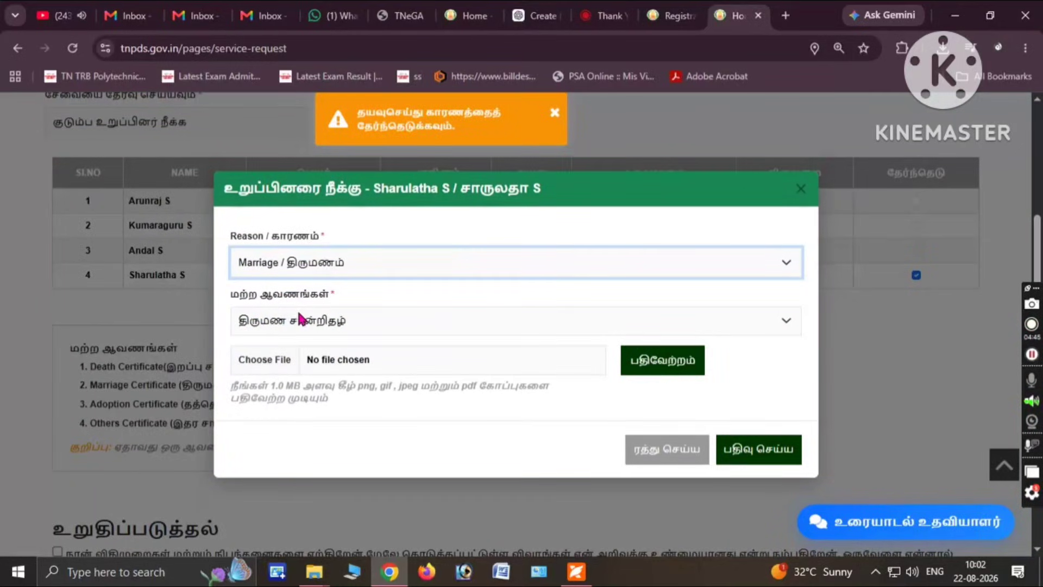
click(269, 361)
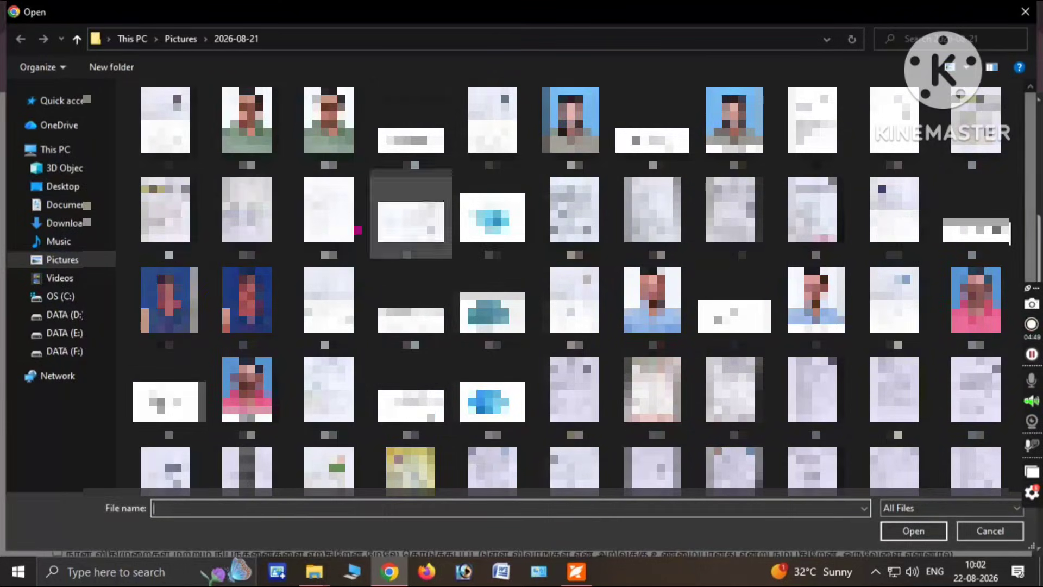
double_click(185, 240)
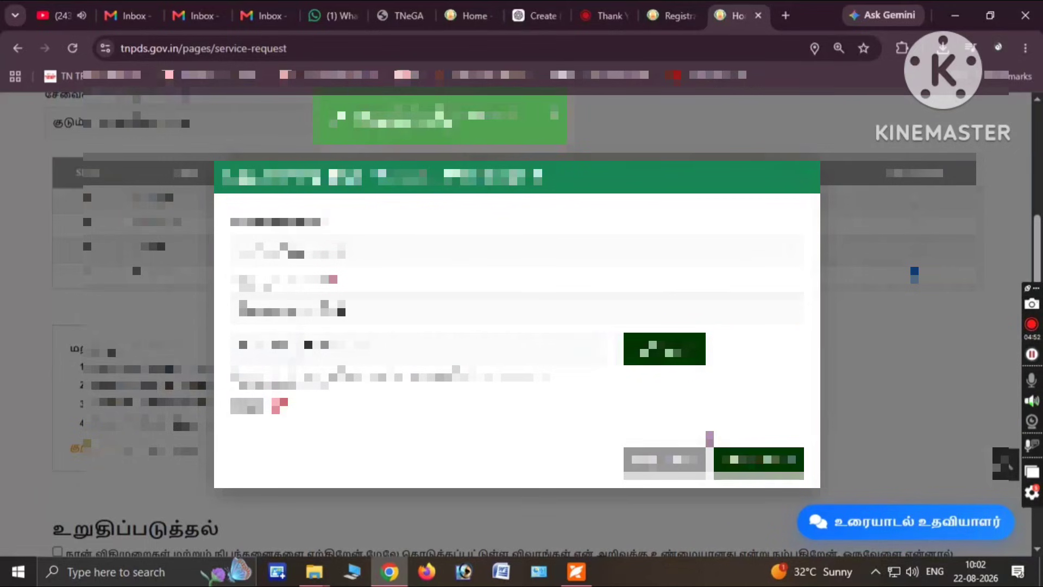
Save the daughter's removal with பதிவு செய்ய and tick the உறுதிப்படுத்தல் declaration checkbox
click(764, 474)
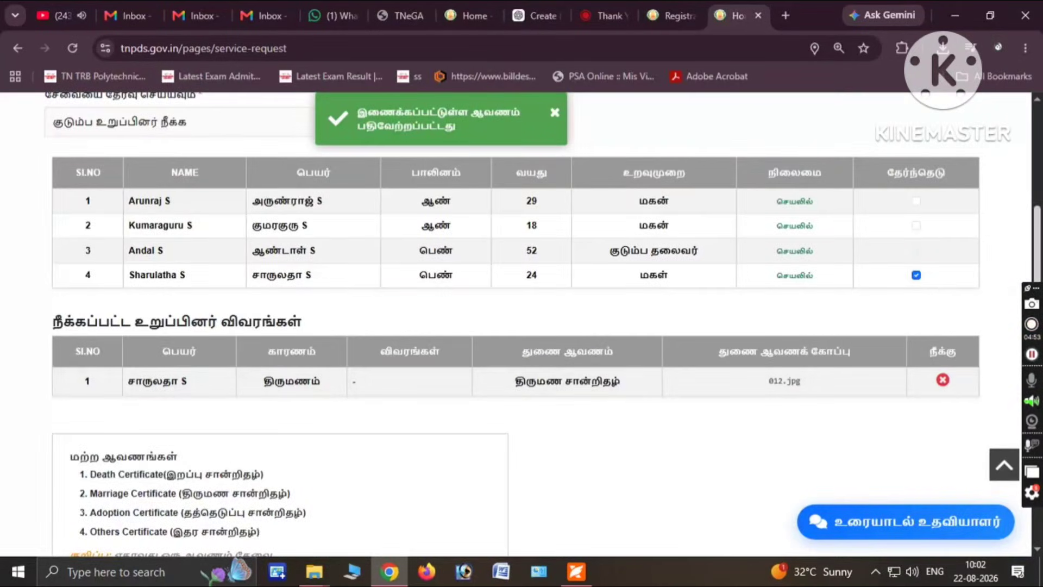
scroll(522, 326, down, 2)
scroll(775, 345, down, 3)
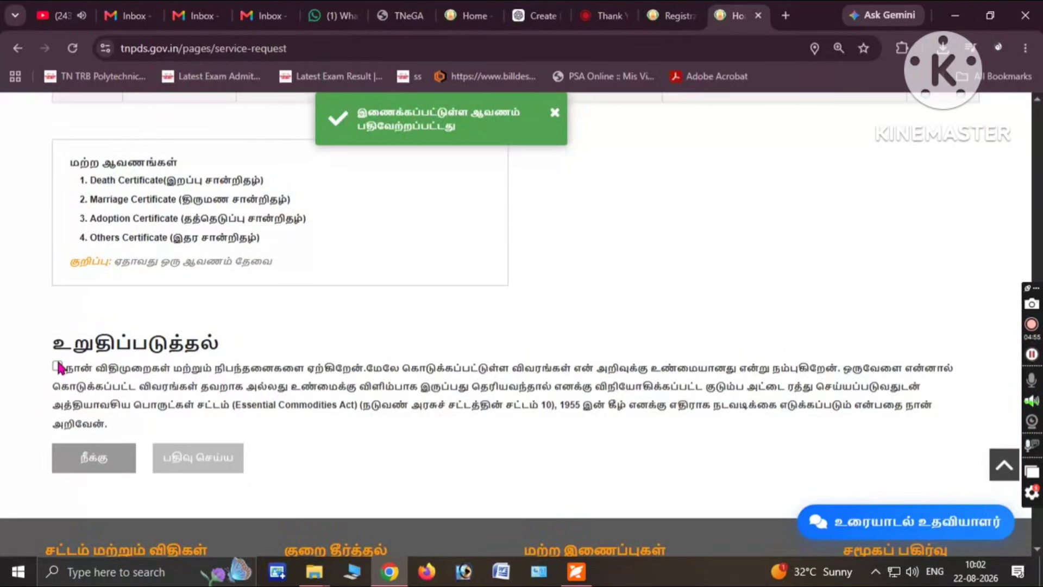
click(57, 366)
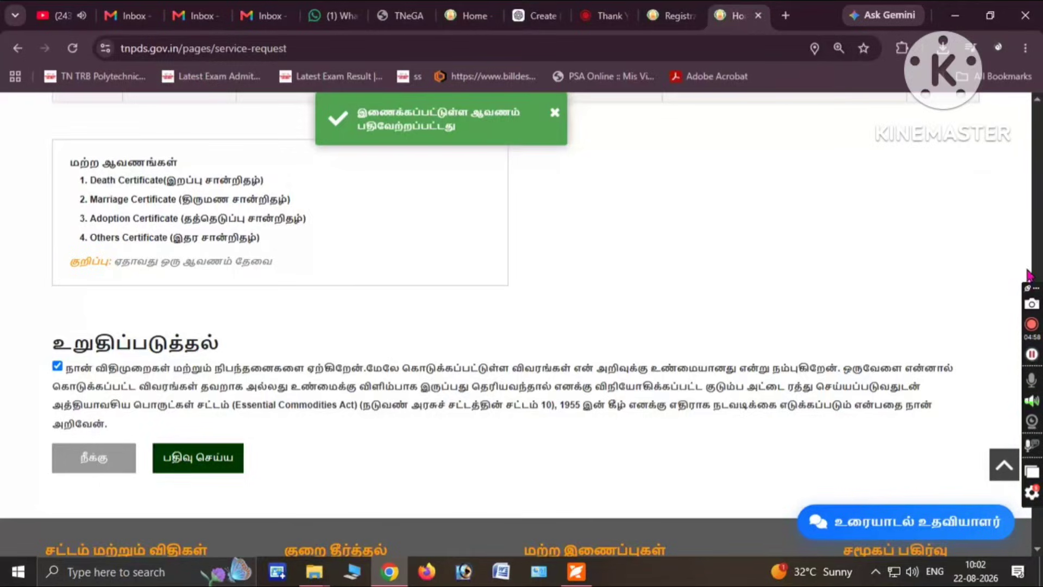
key(Page_Up)
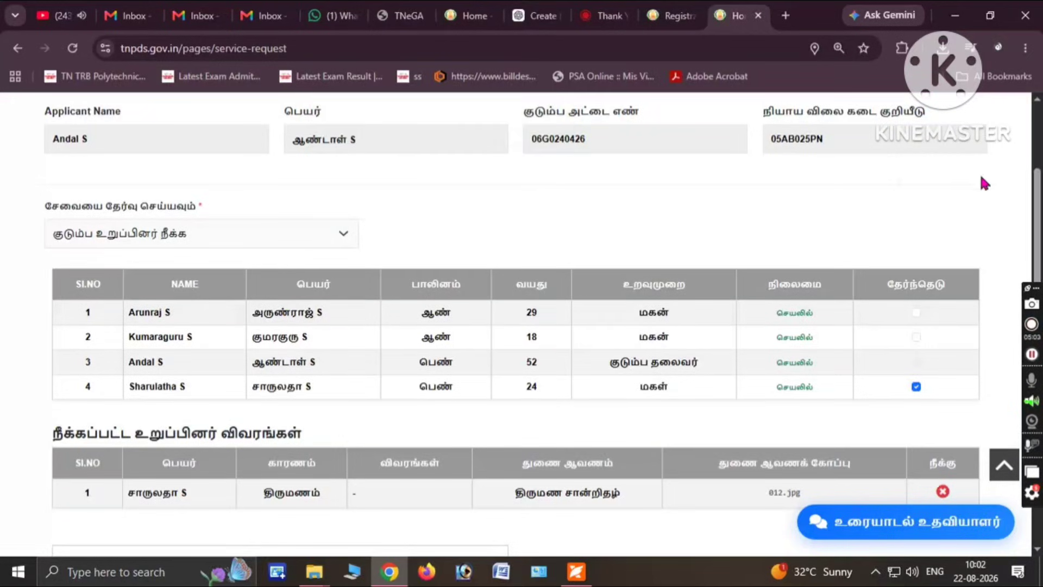
Scroll the status page for the member-removal request, awaiting document verification
scroll(521, 326, down, 5)
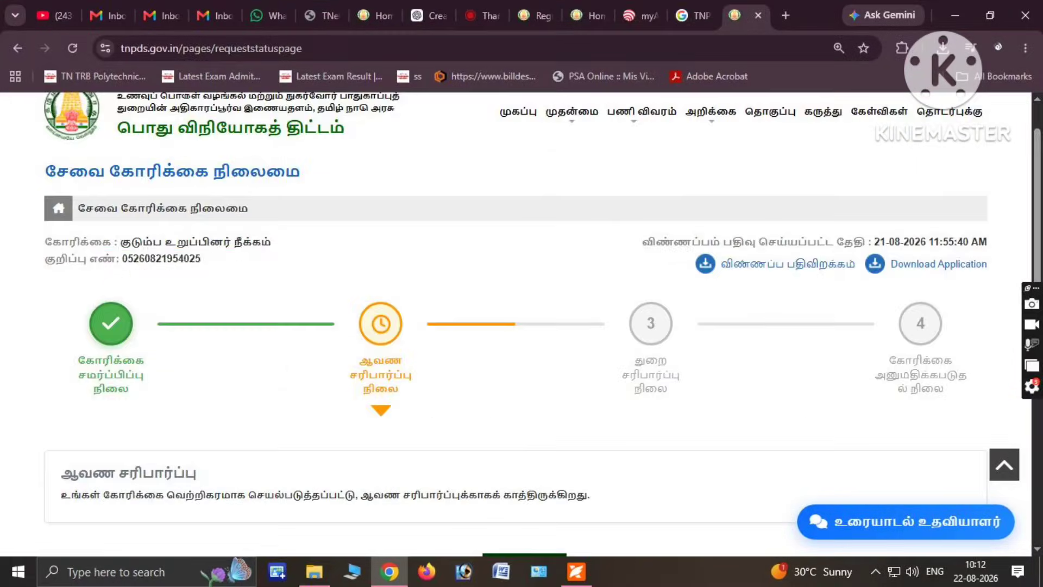